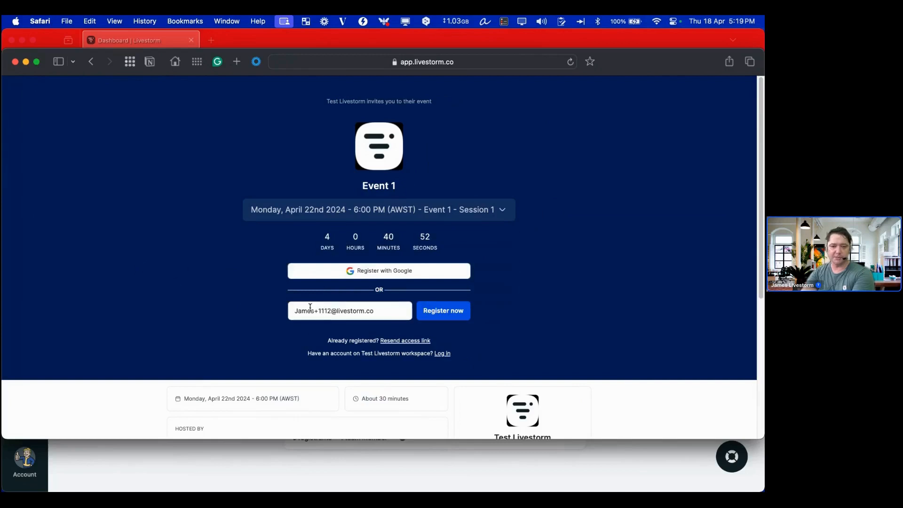
# Clear the browser windows away from the desktop and open the "[Template] Event Series" web shortcut there.
pyautogui.moveTo(617, 68); pyautogui.dragTo(560, 433)
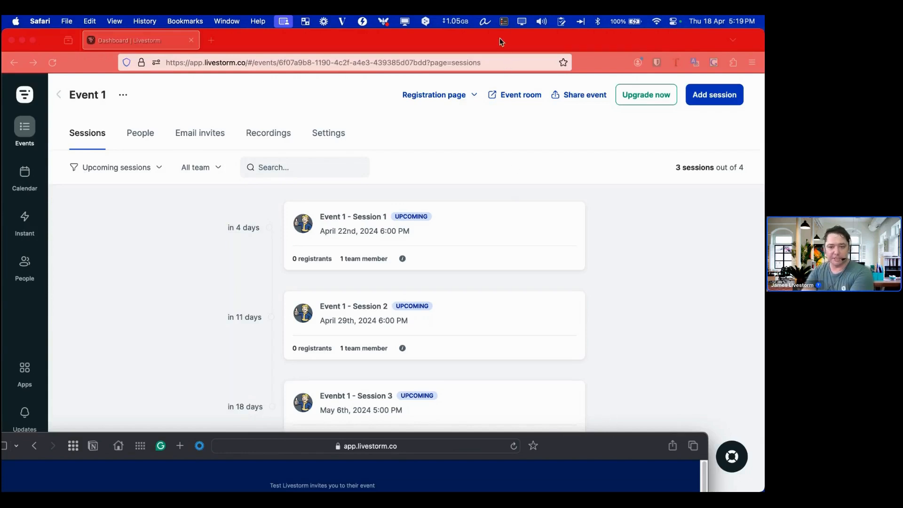
pyautogui.moveTo(500, 37); pyautogui.dragTo(470, 142)
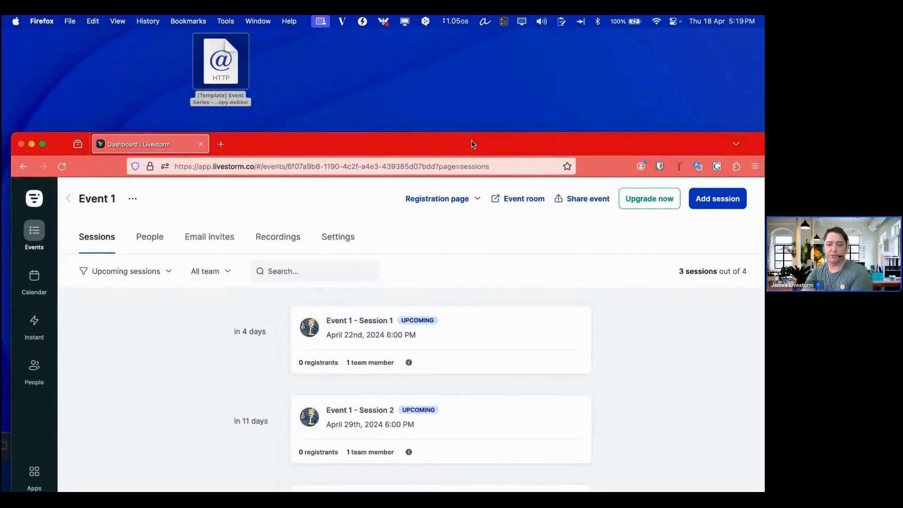
pyautogui.click(214, 61)
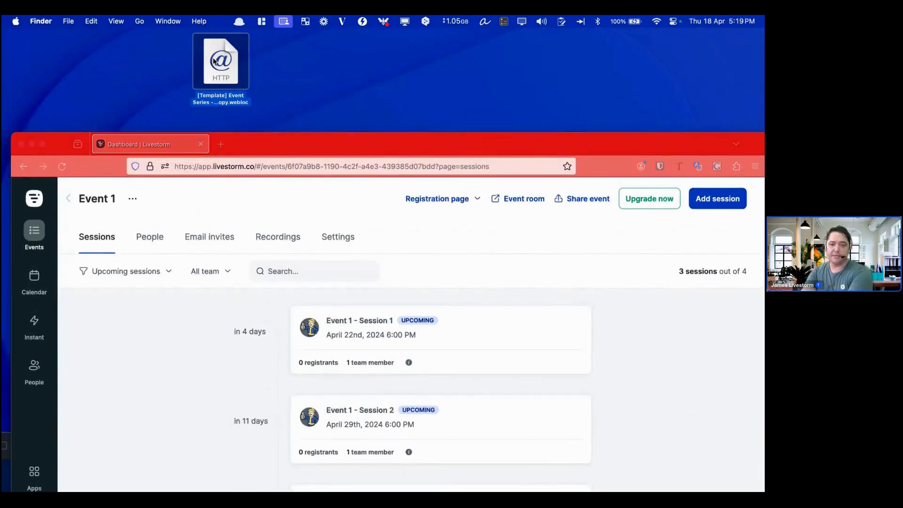
pyautogui.doubleClick(214, 61)
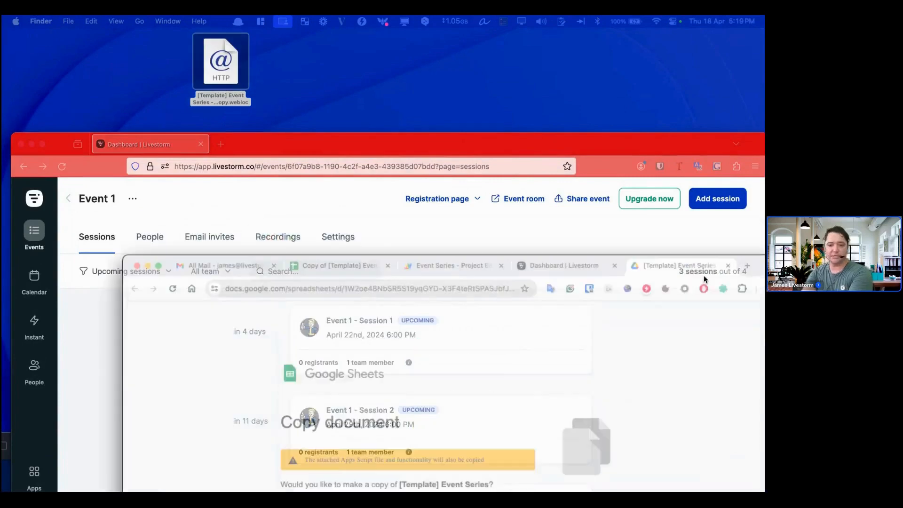
# Close the old Event Series script project page and make a copy of the "[Template] Event Series" spreadsheet.
pyautogui.moveTo(614, 139); pyautogui.dragTo(694, 53)
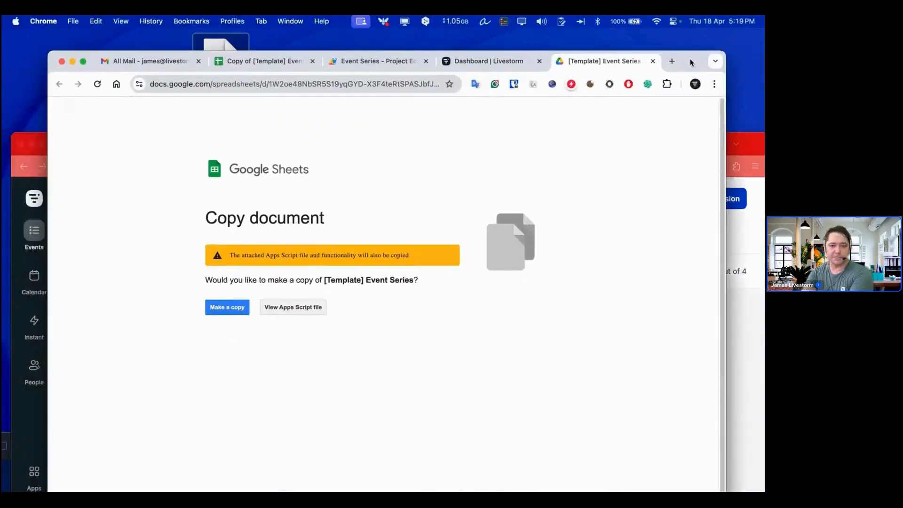
pyautogui.click(427, 61)
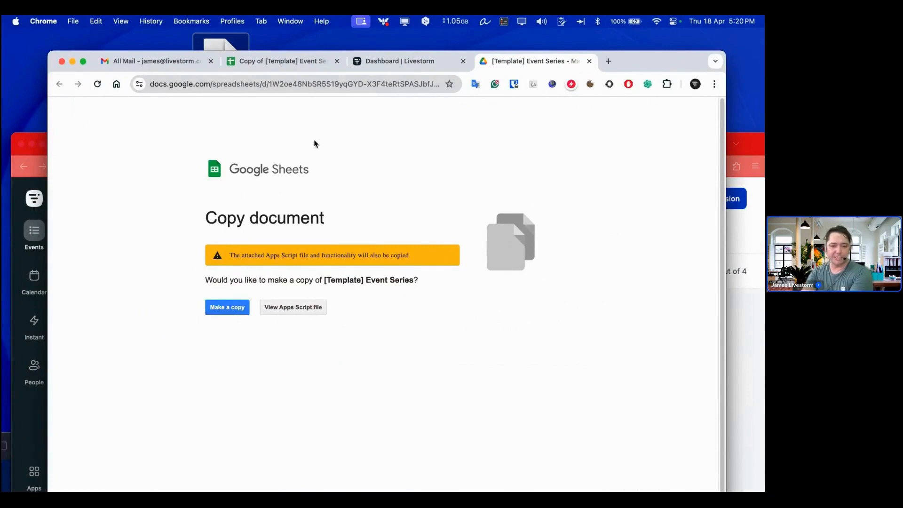
pyautogui.click(232, 308)
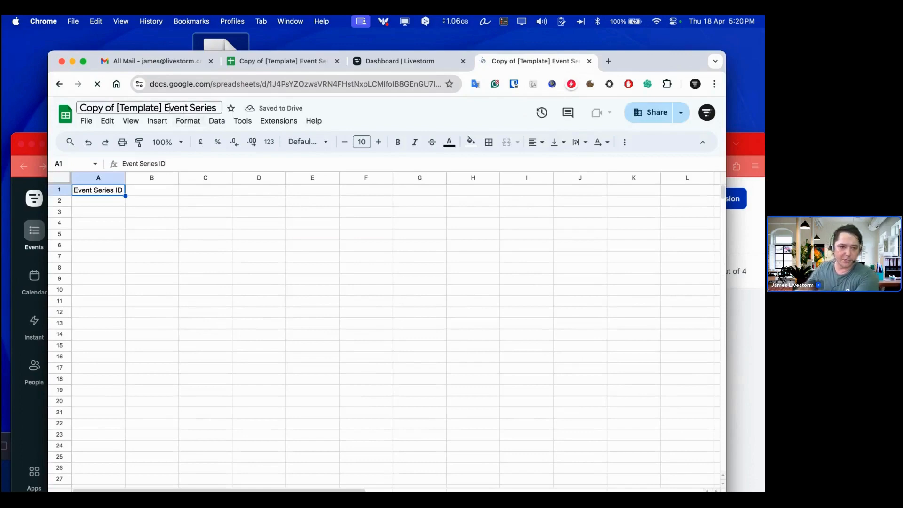
# Rename the copied spreadsheet by replacing "Copy of [Template]" with the owner's first name and "Test -", keeping "Event Series".
pyautogui.moveTo(164, 107); pyautogui.dragTo(91, 97)
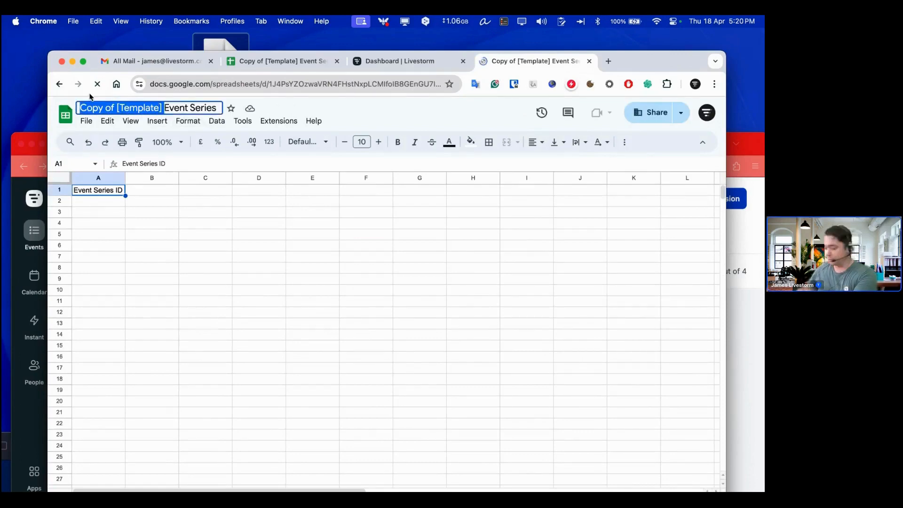
pyautogui.write('James Test -')
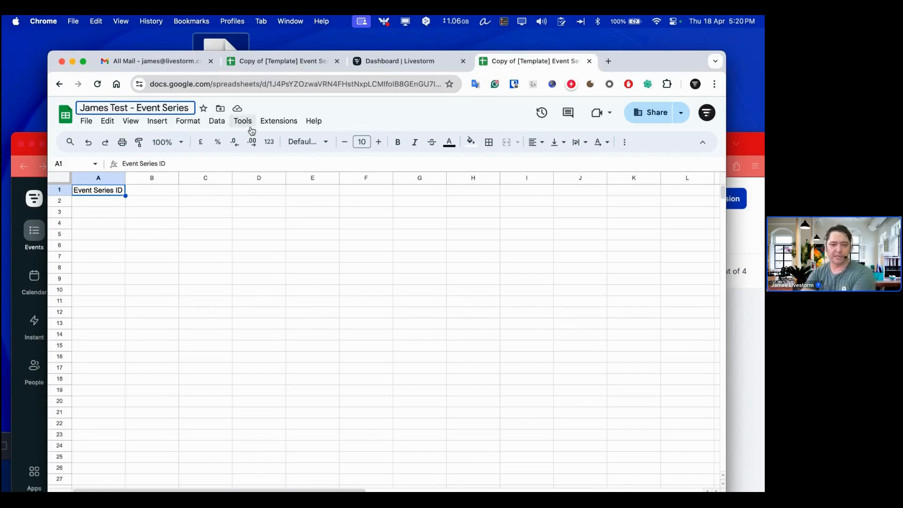
pyautogui.click(95, 201)
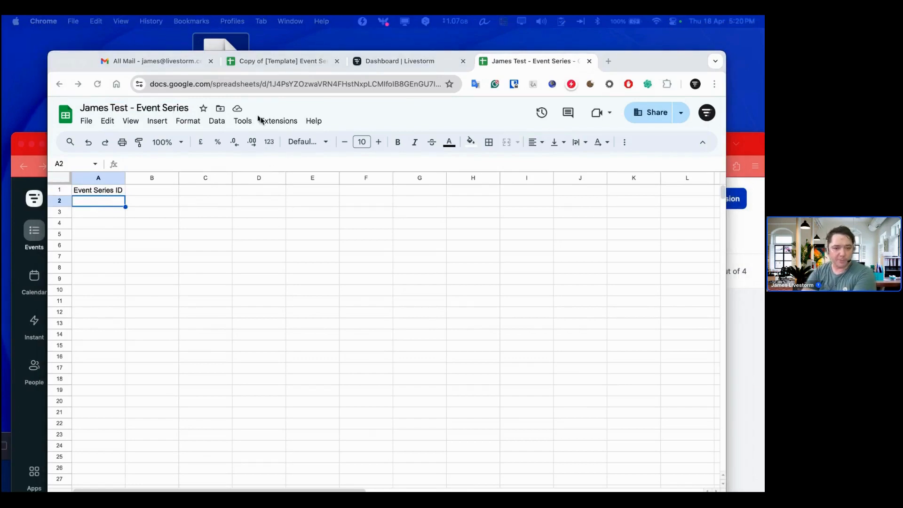
# Open the spreadsheet's attached Apps Script project and accept the notice about the signed-in account.
pyautogui.click(275, 122)
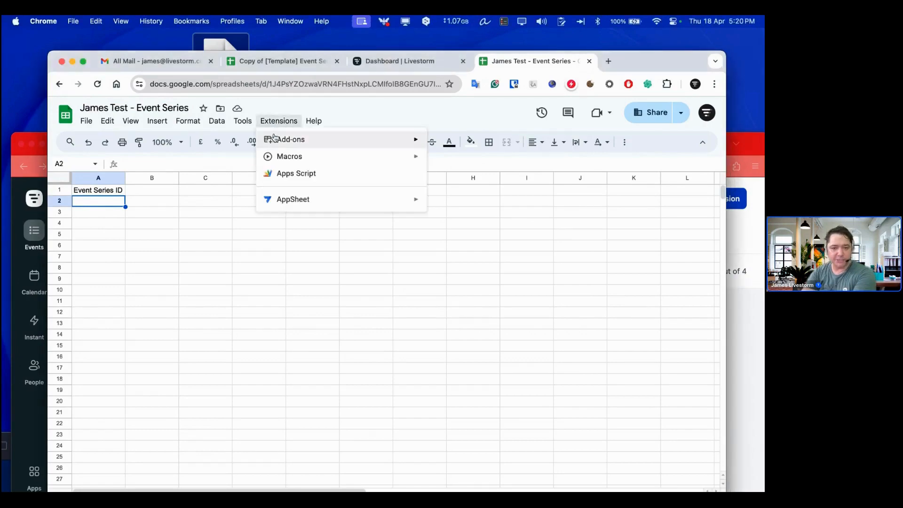
pyautogui.click(296, 173)
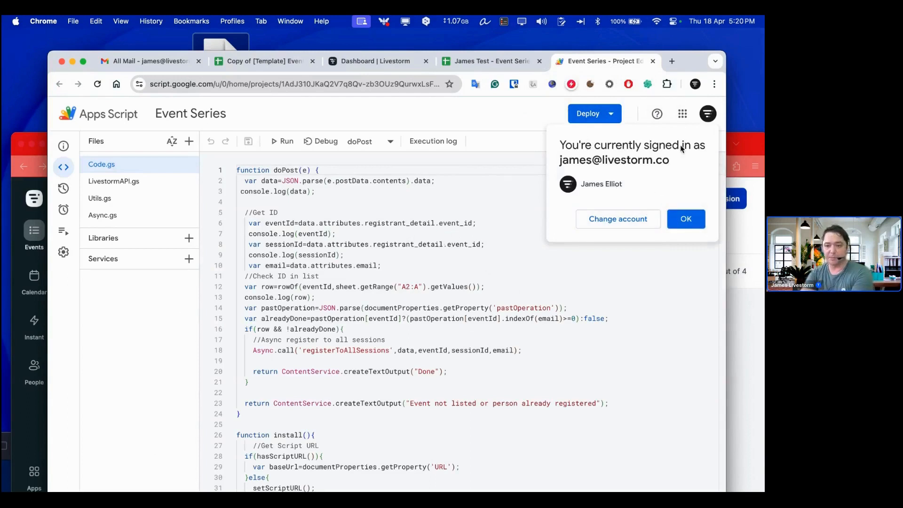
pyautogui.click(687, 221)
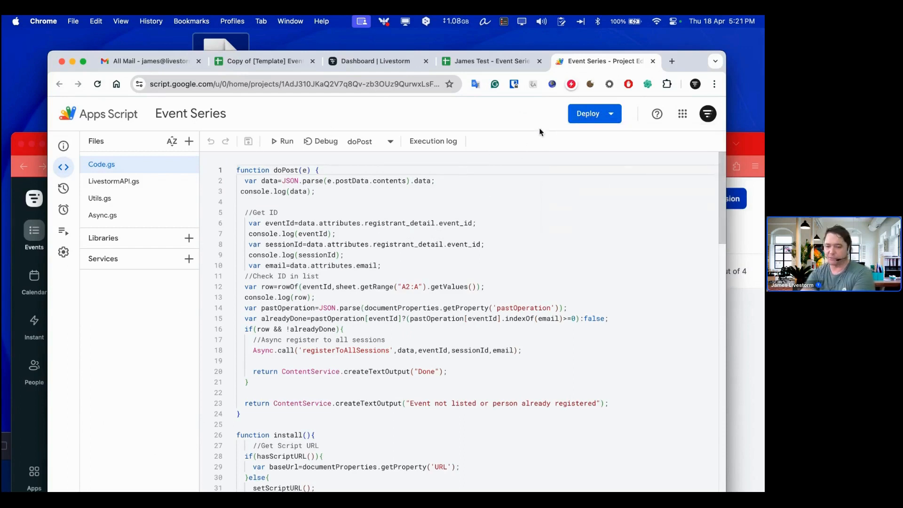
# Deploy the Event Series script as a new web app that executes as Me, with access set to Anyone.
pyautogui.click(586, 113)
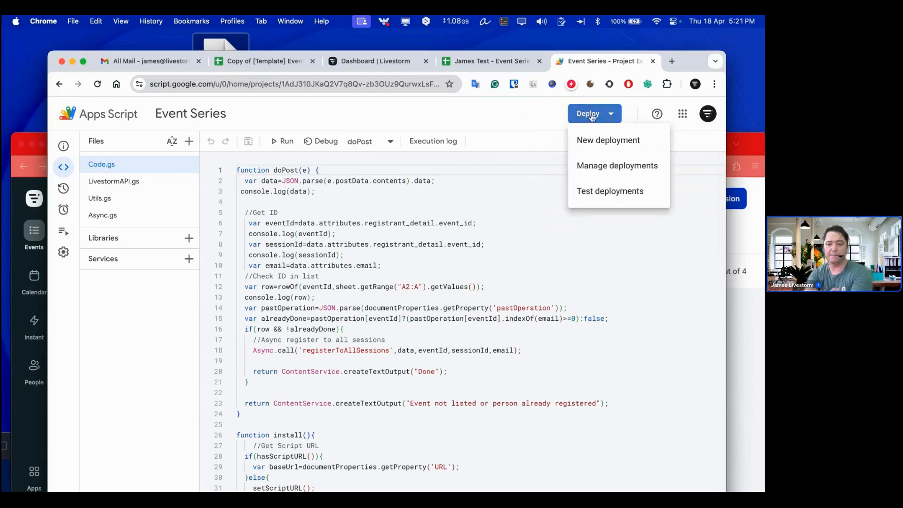
pyautogui.click(609, 142)
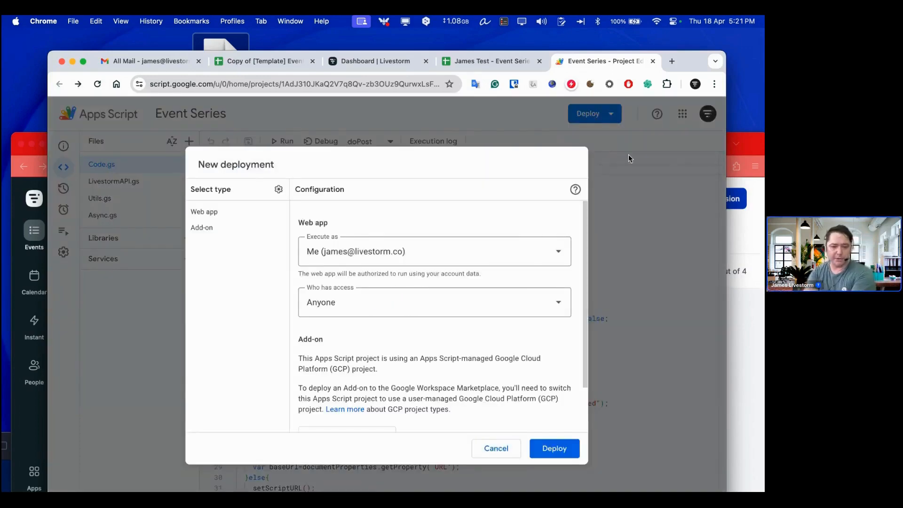
pyautogui.click(336, 305)
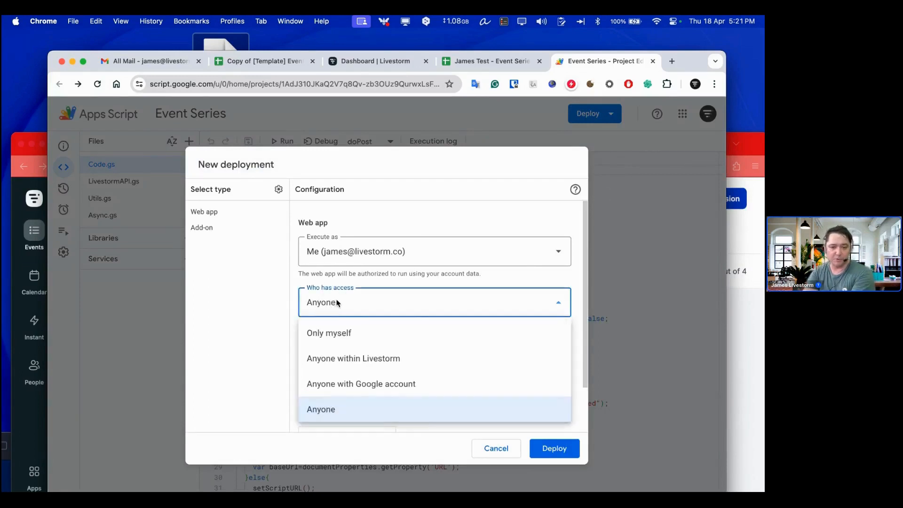
pyautogui.click(333, 409)
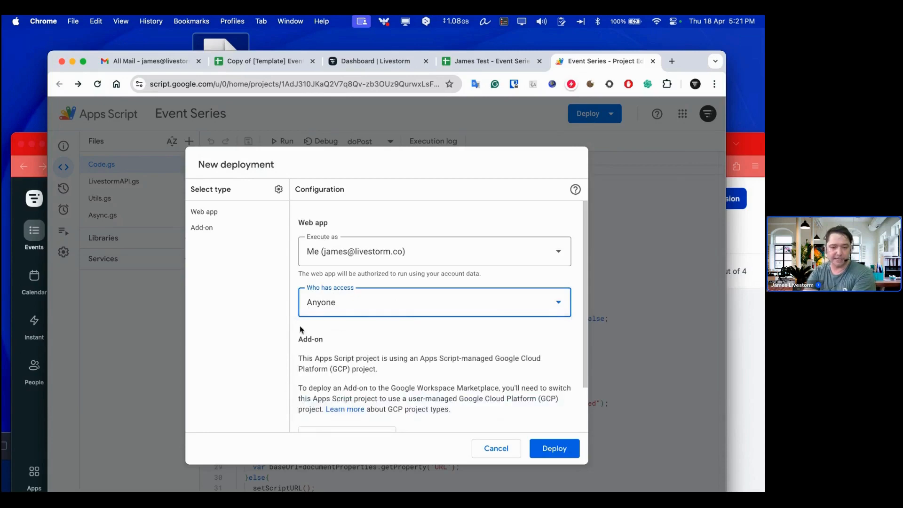
pyautogui.click(555, 447)
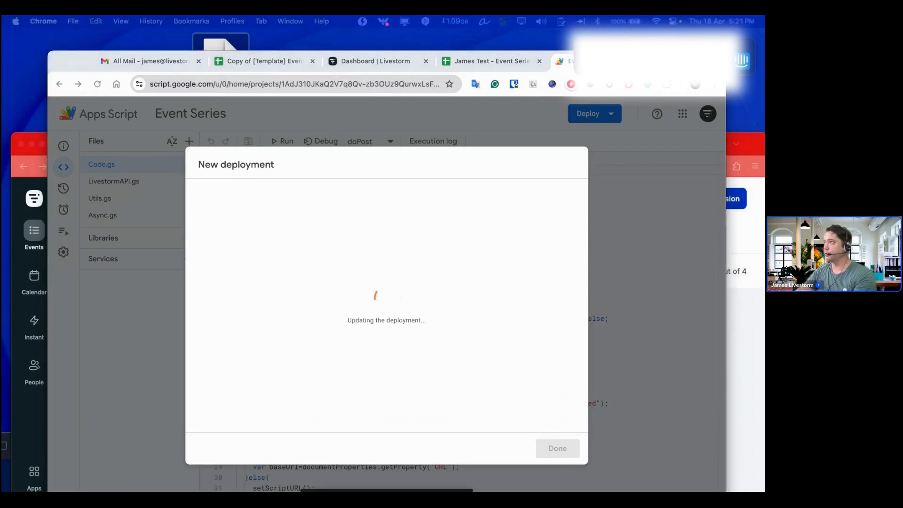
# Bring an empty notepad into view and authorize the Event Series web app to access the signed-in Google account.
pyautogui.moveTo(764, 200); pyautogui.dragTo(258, 334)
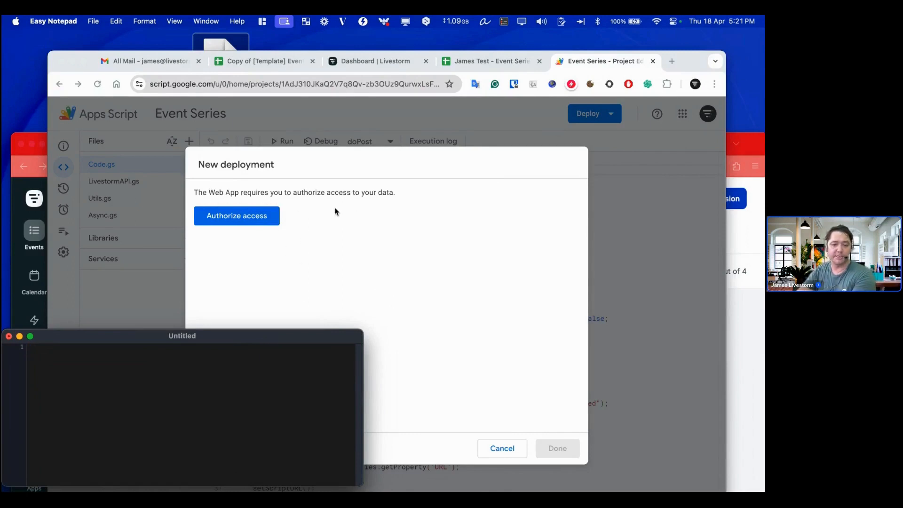
pyautogui.click(245, 221)
pyautogui.click(252, 218)
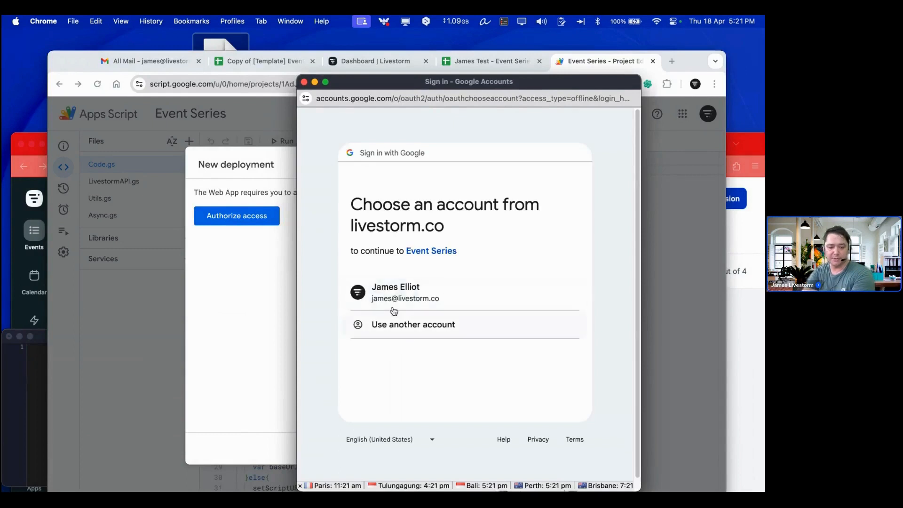
pyautogui.click(394, 298)
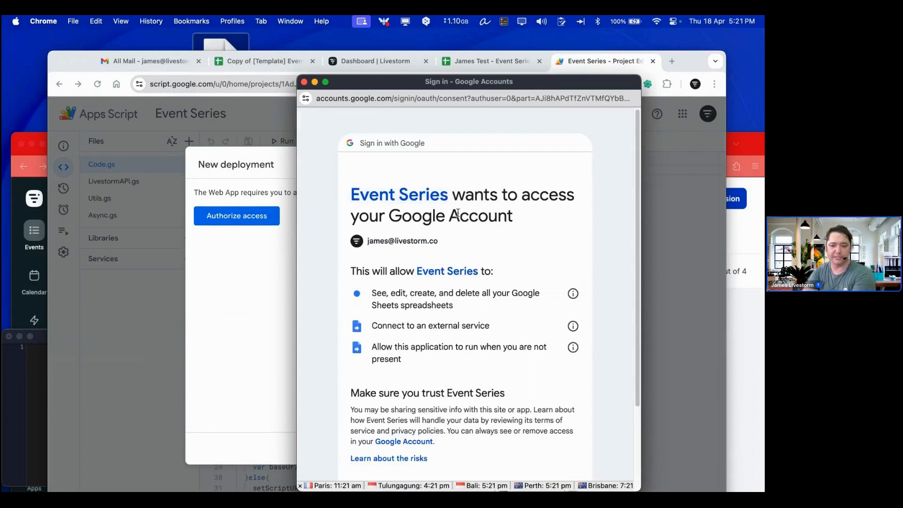
pyautogui.scroll(-5, 470, 292)
pyautogui.click(518, 395)
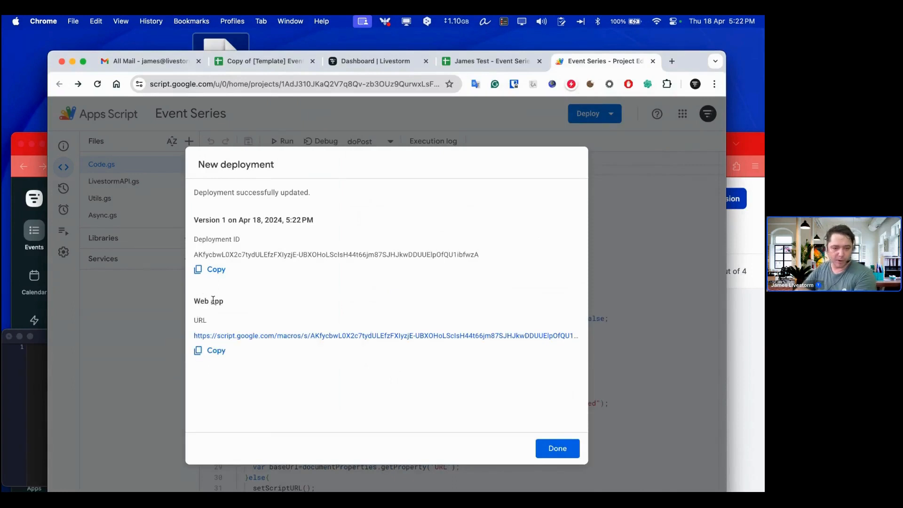
# Copy the deployed web app's URL into the Easy Notepad note, add two line breaks, and finish the deployment dialog.
pyautogui.click(206, 356)
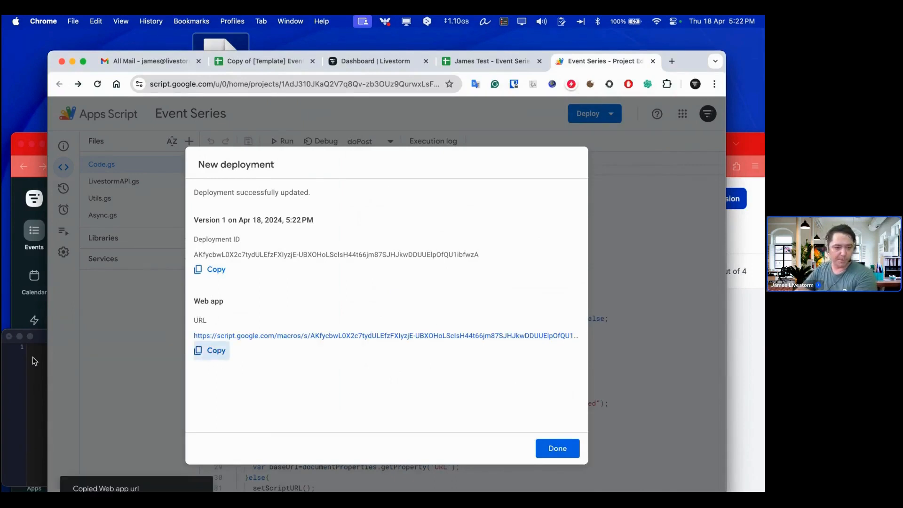
pyautogui.click(37, 360)
pyautogui.press('cmd+v')
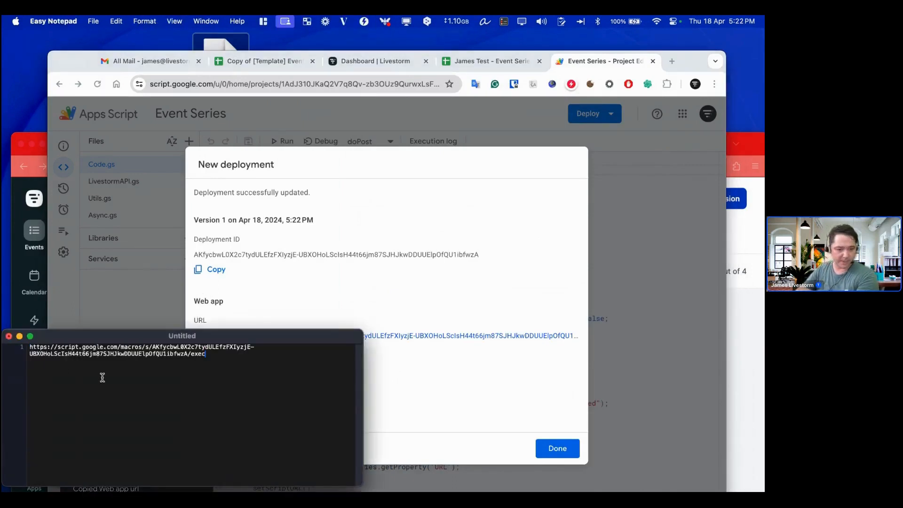
pyautogui.press('Return')
pyautogui.press('Return')
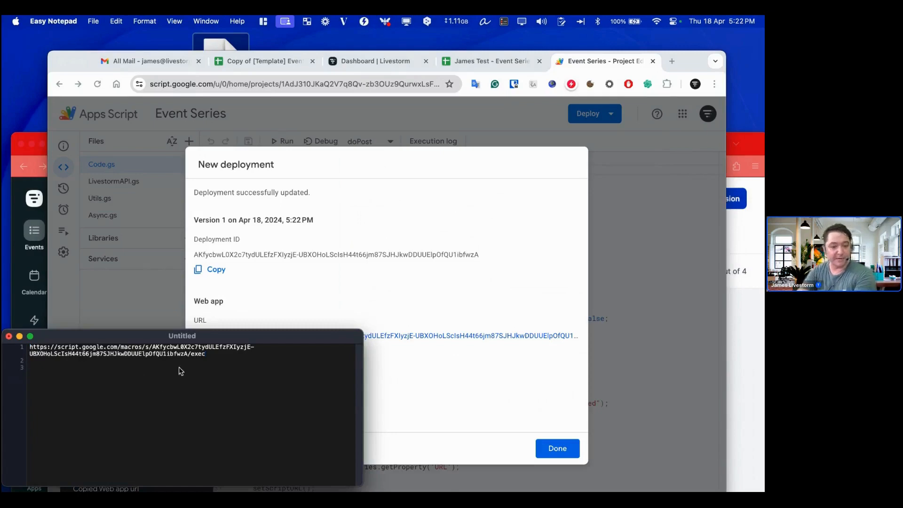
pyautogui.click(439, 405)
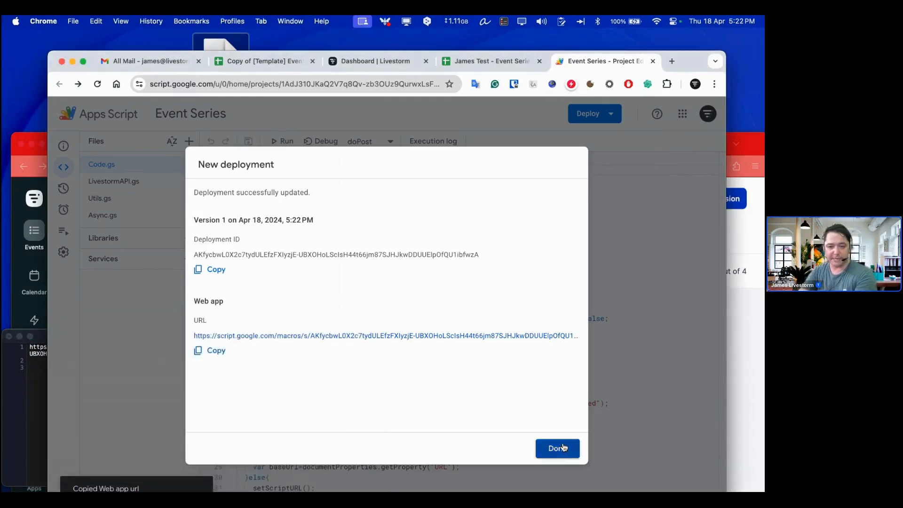
pyautogui.click(558, 448)
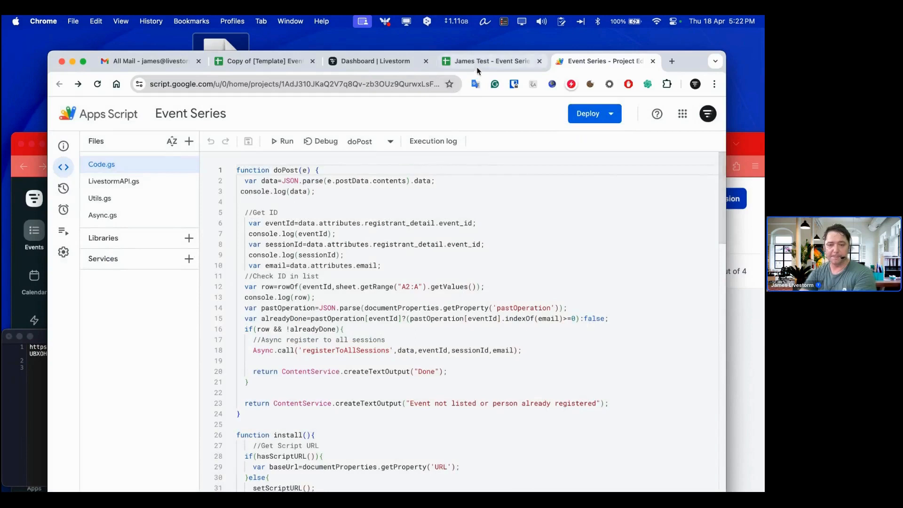
# Return to the renamed Event Series spreadsheet and run its install macro.
pyautogui.click(478, 61)
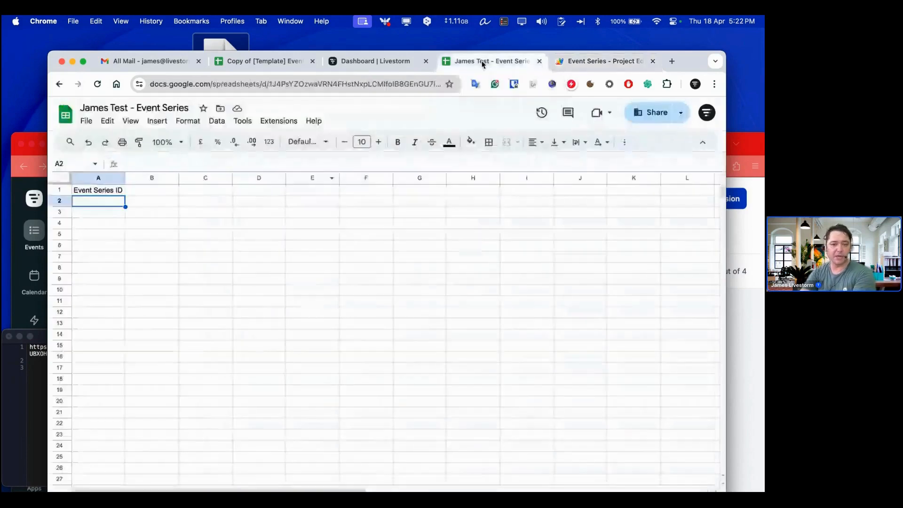
pyautogui.click(281, 123)
pyautogui.moveTo(291, 158)
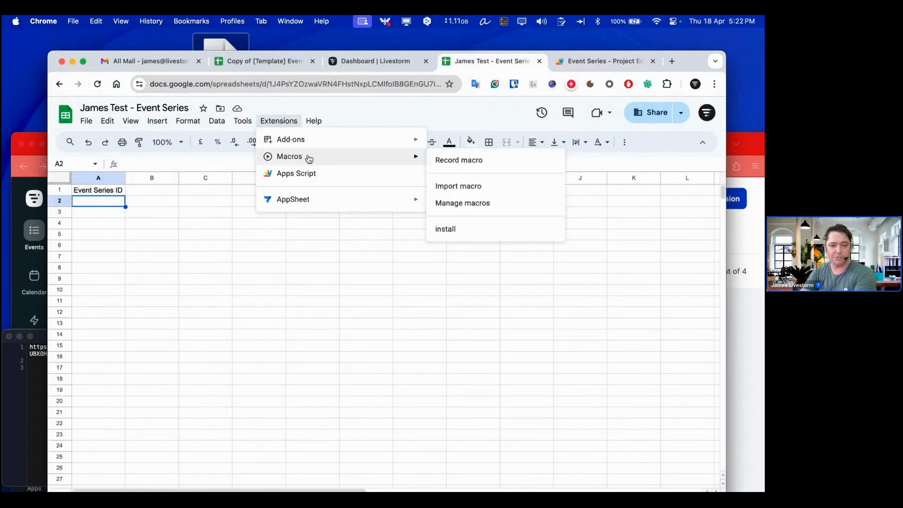
pyautogui.click(455, 230)
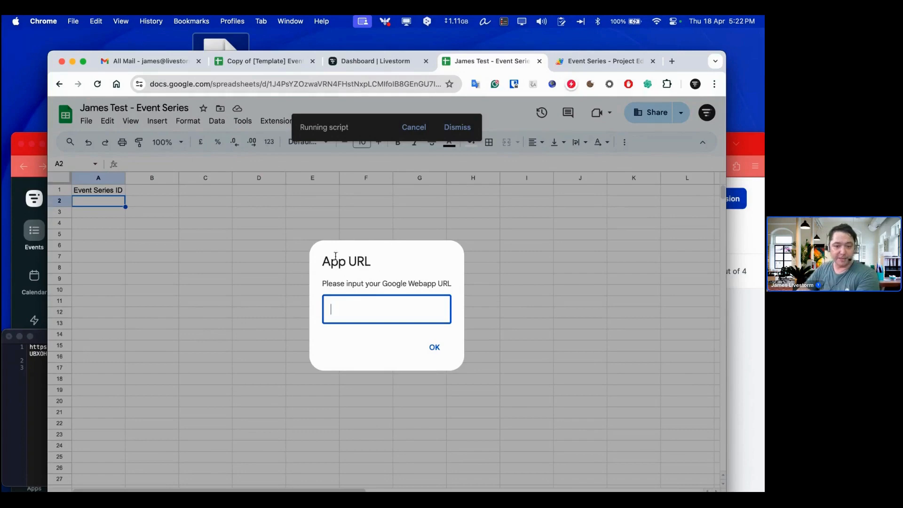
# Copy the web app URL from the notepad and submit it as the install script's App URL.
pyautogui.click(32, 385)
pyautogui.tripleClick(218, 353)
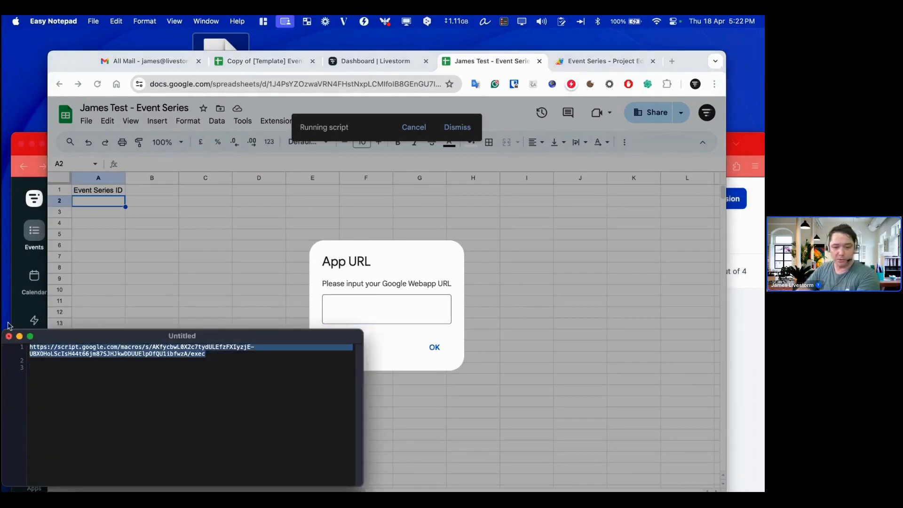
pyautogui.click(367, 309)
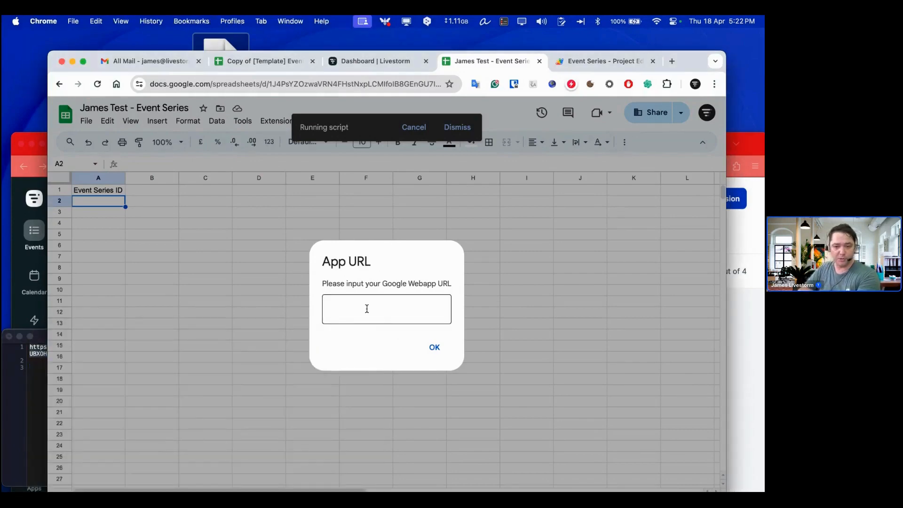
pyautogui.press('cmd+v')
pyautogui.click(437, 348)
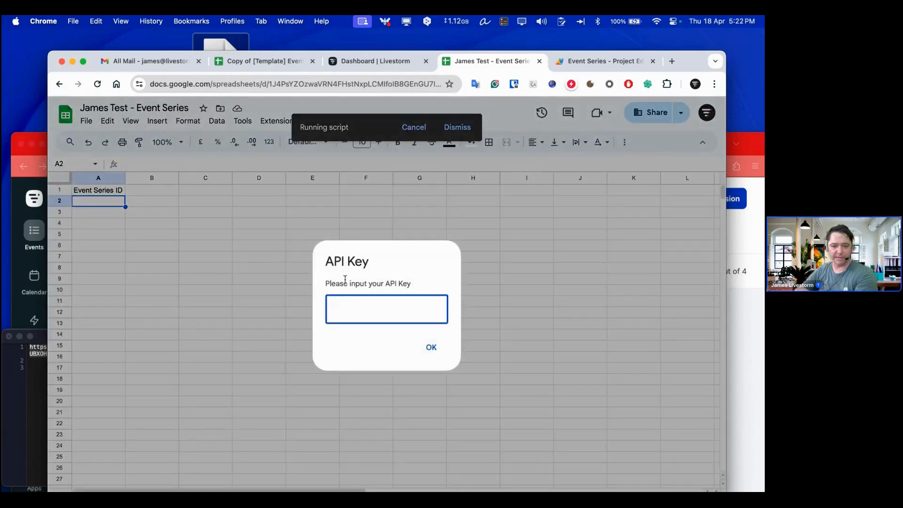
# Switch to the Livestorm dashboard in Firefox and open the workspace's Public API token management in the account settings.
pyautogui.click(27, 154)
pyautogui.moveTo(464, 137); pyautogui.dragTo(457, 36)
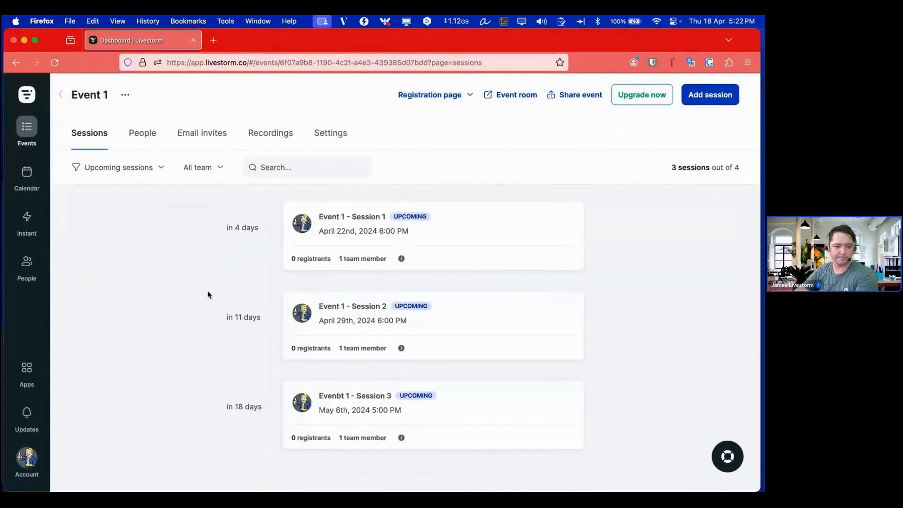
pyautogui.click(38, 464)
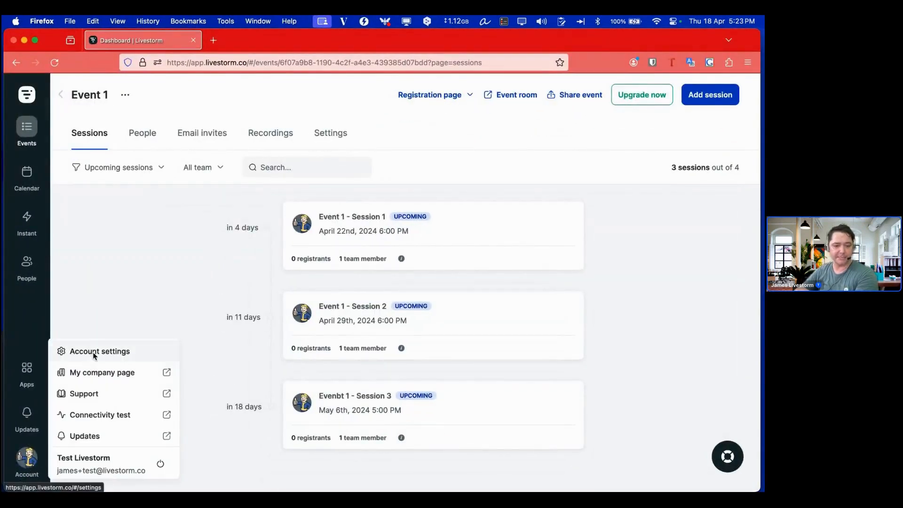
pyautogui.click(93, 353)
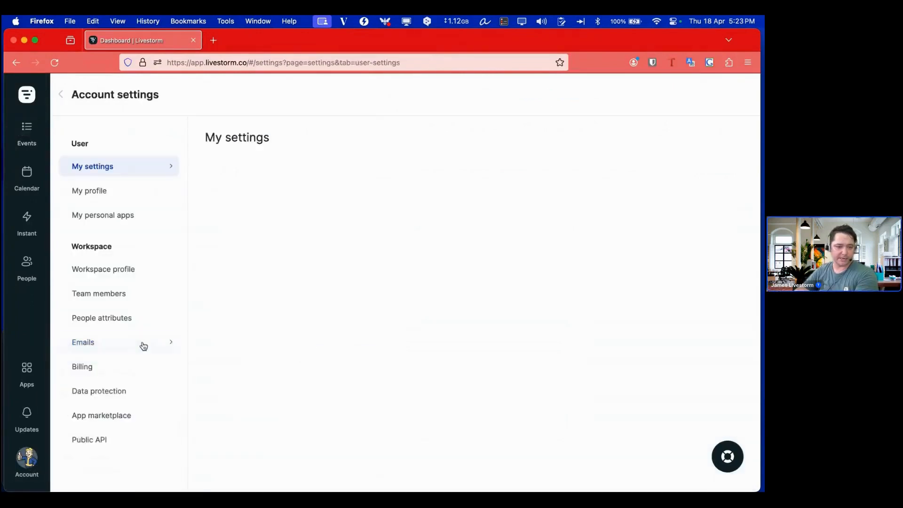
pyautogui.click(86, 445)
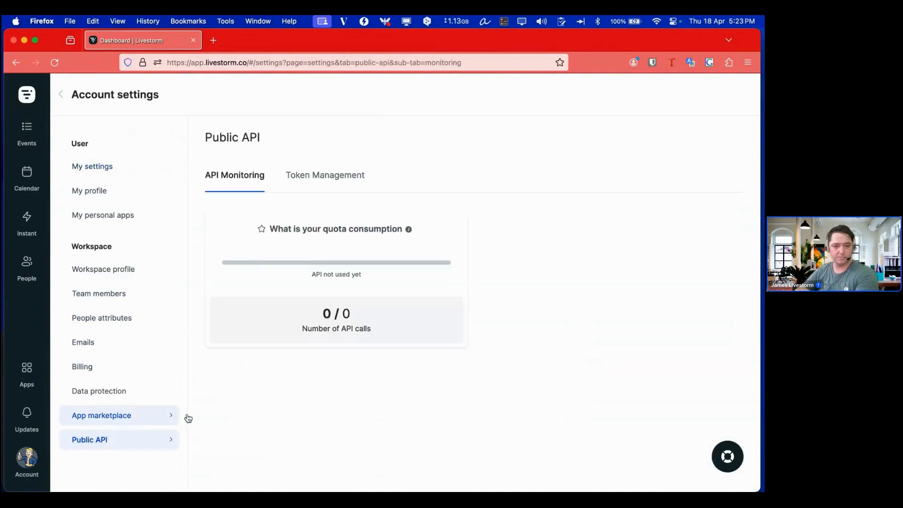
pyautogui.click(314, 179)
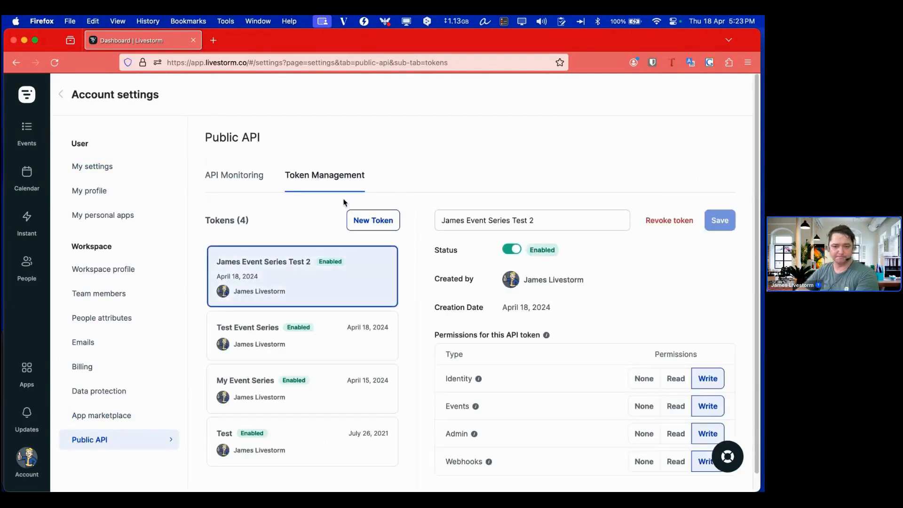
pyautogui.click(531, 219)
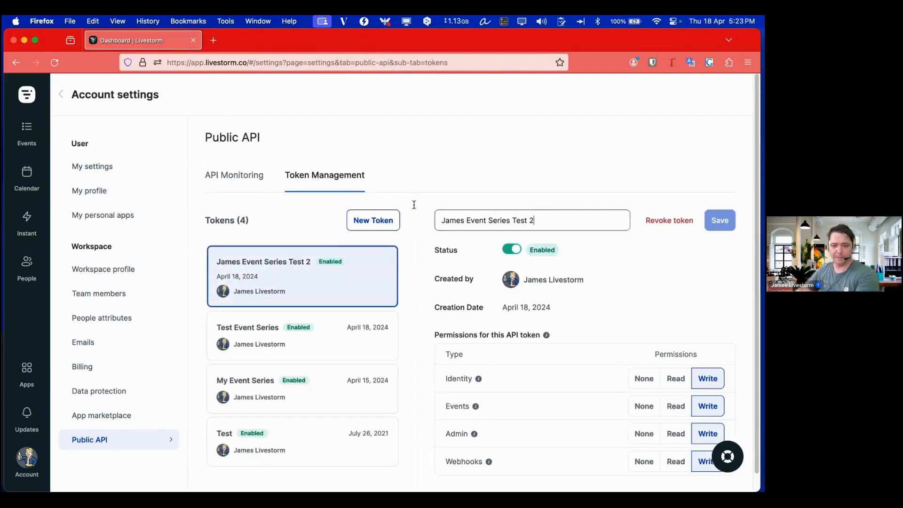
pyautogui.press('super+a')
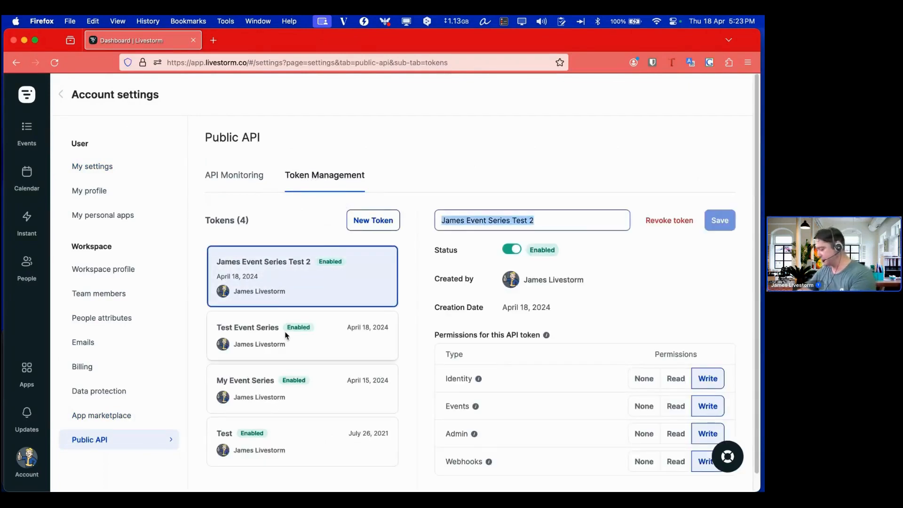
pyautogui.write('Test 3')
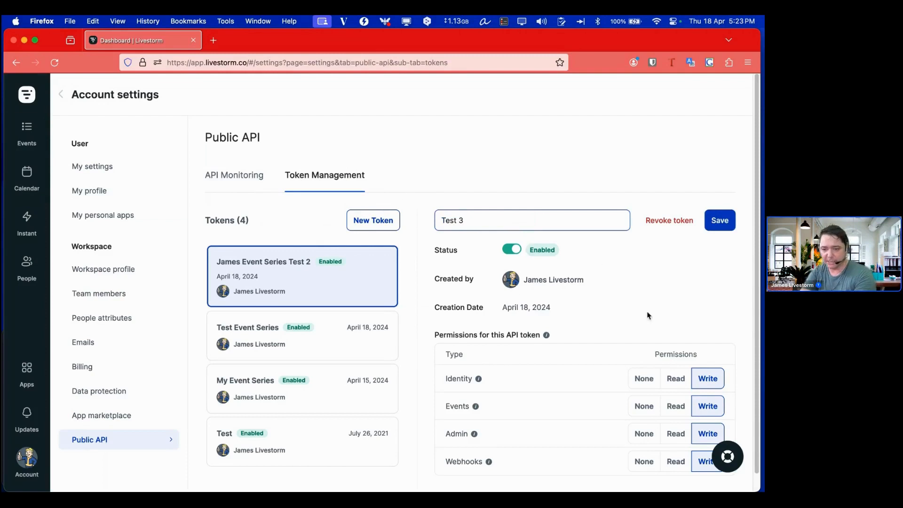
pyautogui.scroll(-1, 682, 318)
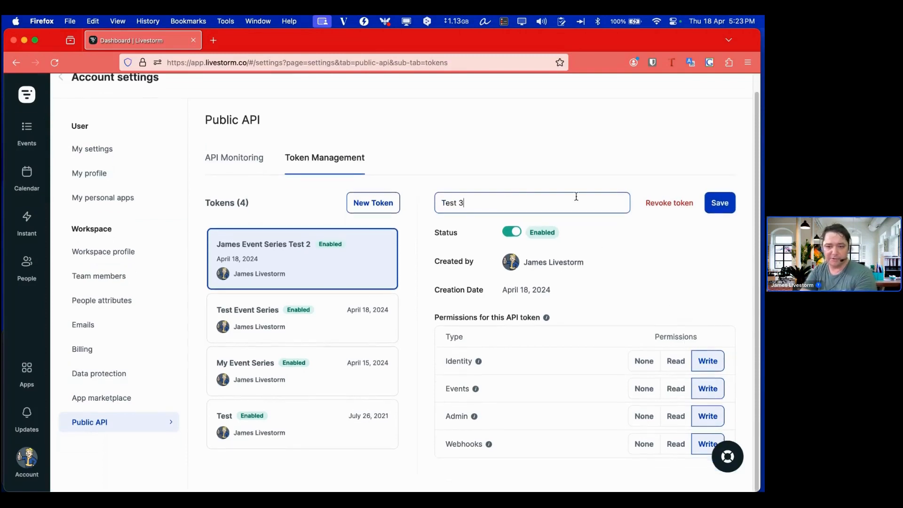
# Generate a new API token named "Test 3" with Write permission for Identity, Events, Admin and Webhooks.
pyautogui.click(369, 202)
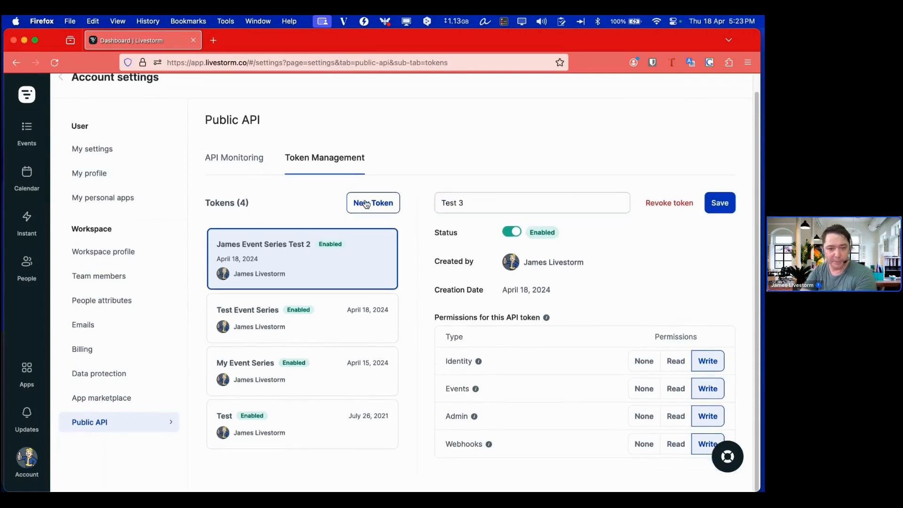
pyautogui.write('Test 3')
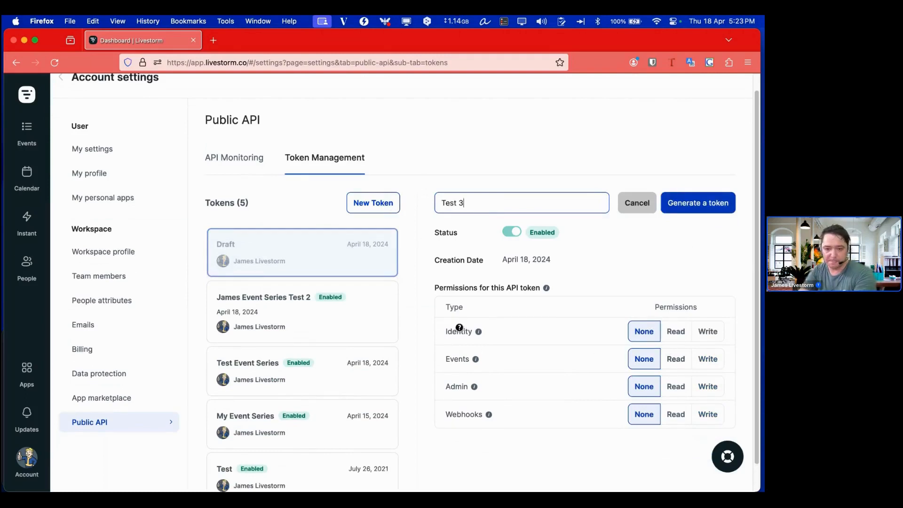
pyautogui.click(705, 333)
pyautogui.click(707, 359)
pyautogui.click(714, 386)
pyautogui.click(705, 416)
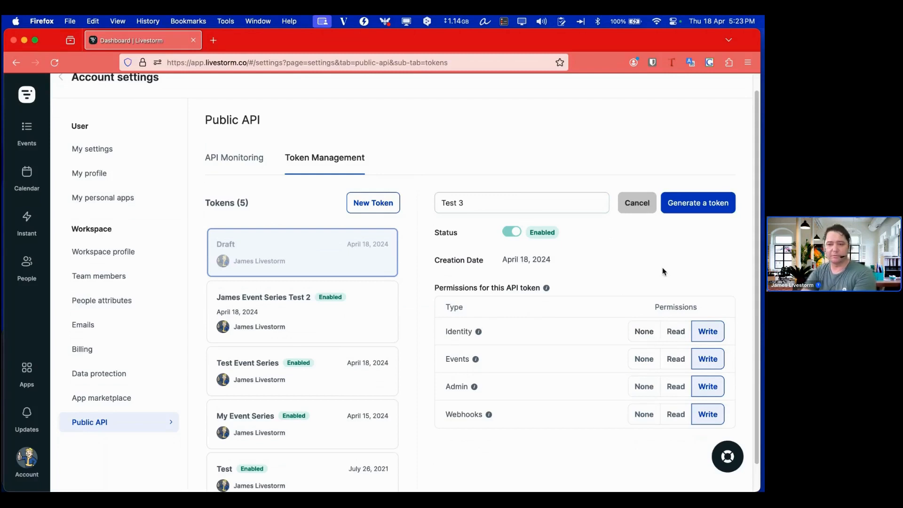
pyautogui.click(533, 205)
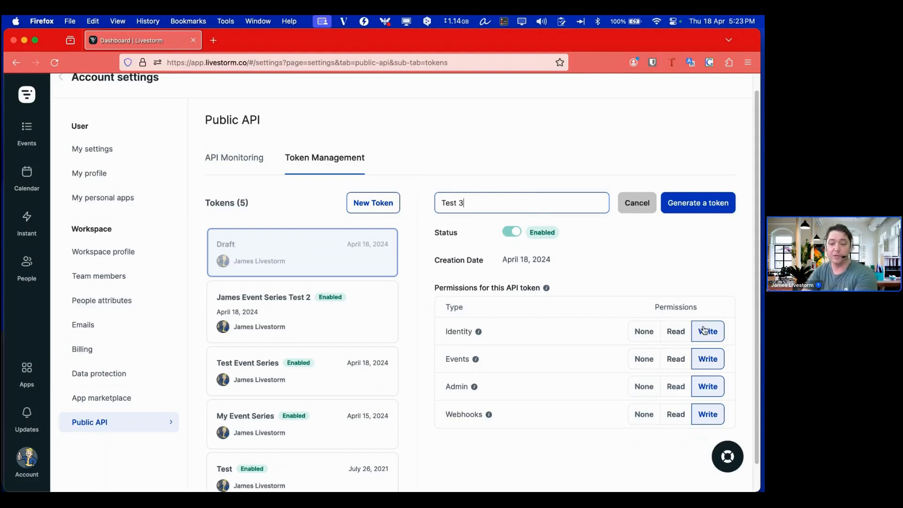
pyautogui.click(685, 207)
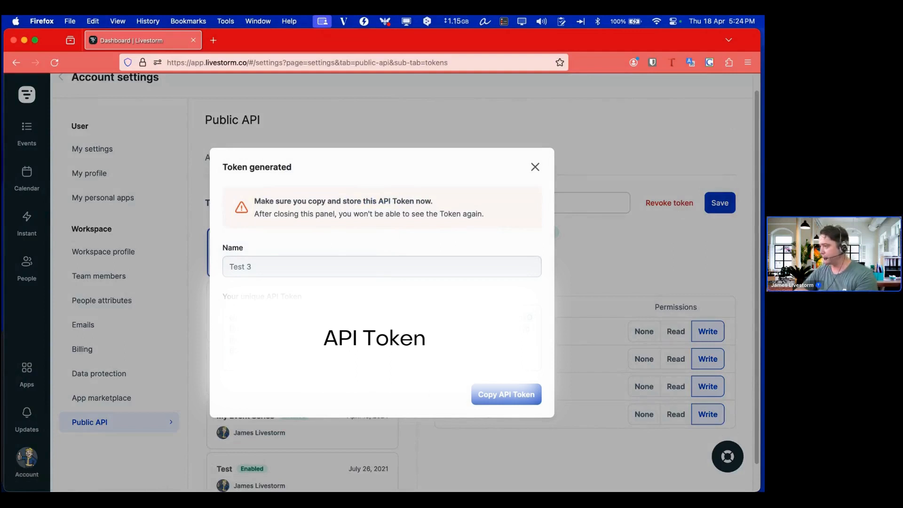
# Copy the generated API token into the Easy Notepad note, leaving blank lines below the web app URL.
pyautogui.click(423, 476)
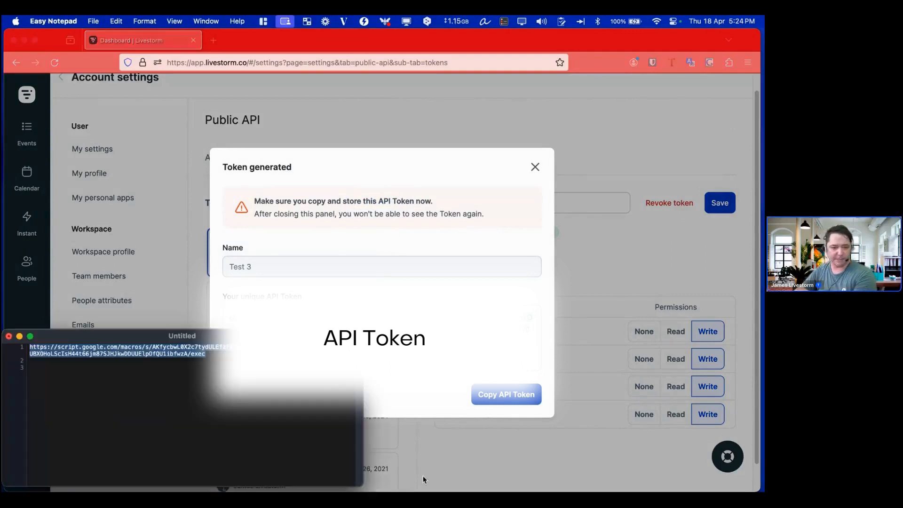
pyautogui.click(320, 382)
pyautogui.press('Return')
pyautogui.press('Return')
pyautogui.press('super+v')
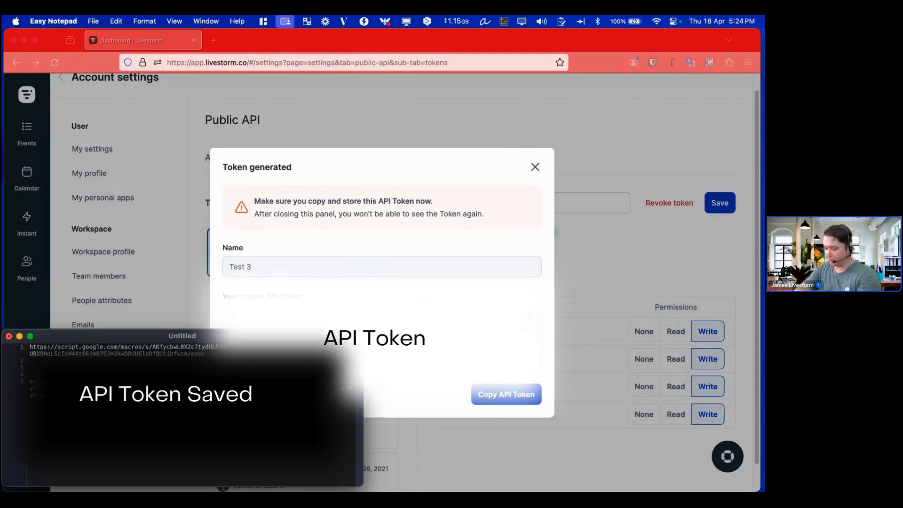
pyautogui.click(407, 286)
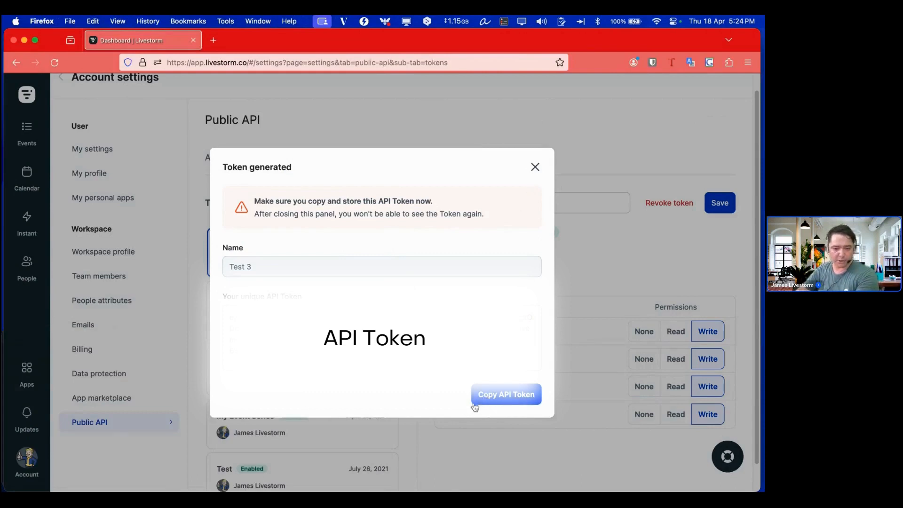
pyautogui.press('super+Tab')
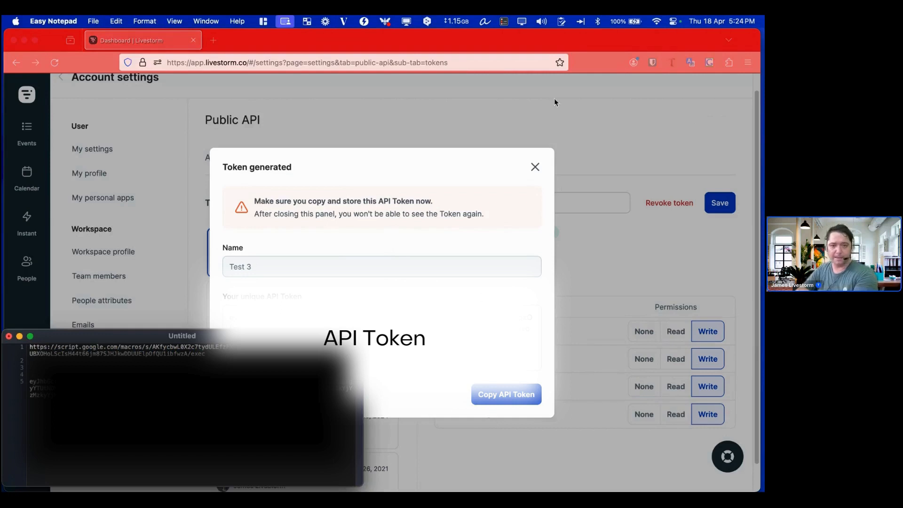
# Return to the Event Series spreadsheet in Chrome and submit the Livestorm API token as the install script's API Key.
pyautogui.click(459, 38)
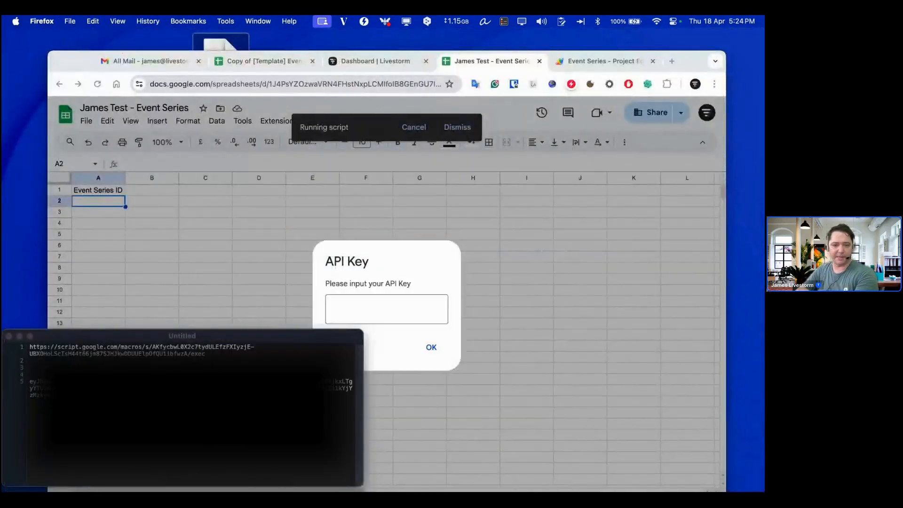
pyautogui.click(419, 313)
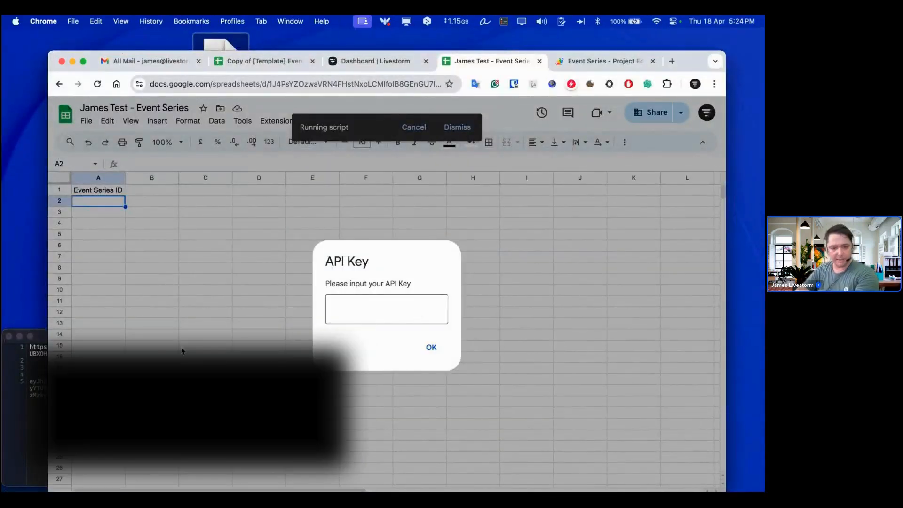
pyautogui.press('super+v')
pyautogui.click(430, 347)
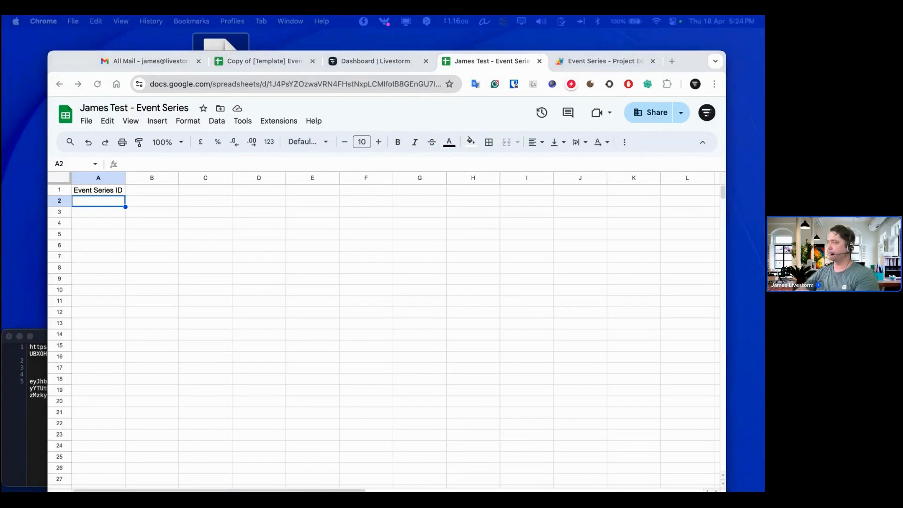
# Open Event 1 in the Livestorm dashboard in Firefox and copy only the event ID from its page address.
pyautogui.moveTo(560, 490); pyautogui.dragTo(277, 101)
pyautogui.click(509, 220)
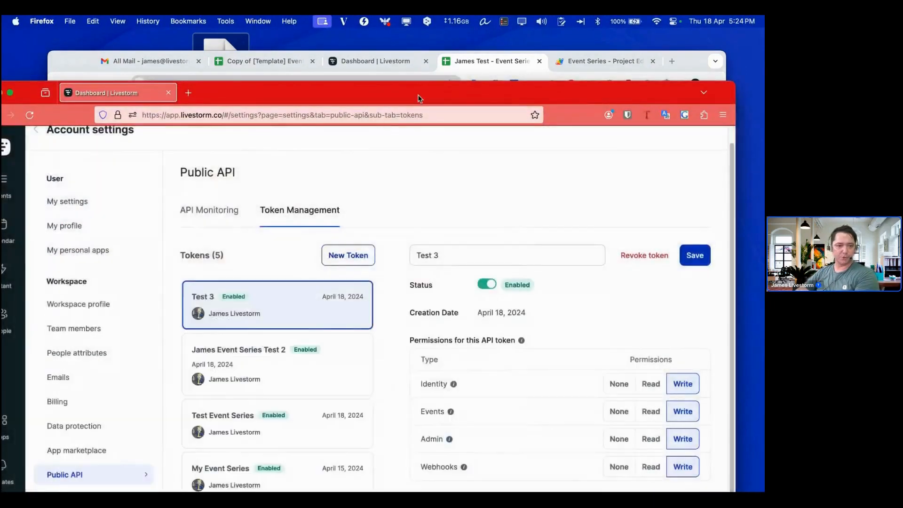
pyautogui.click(28, 179)
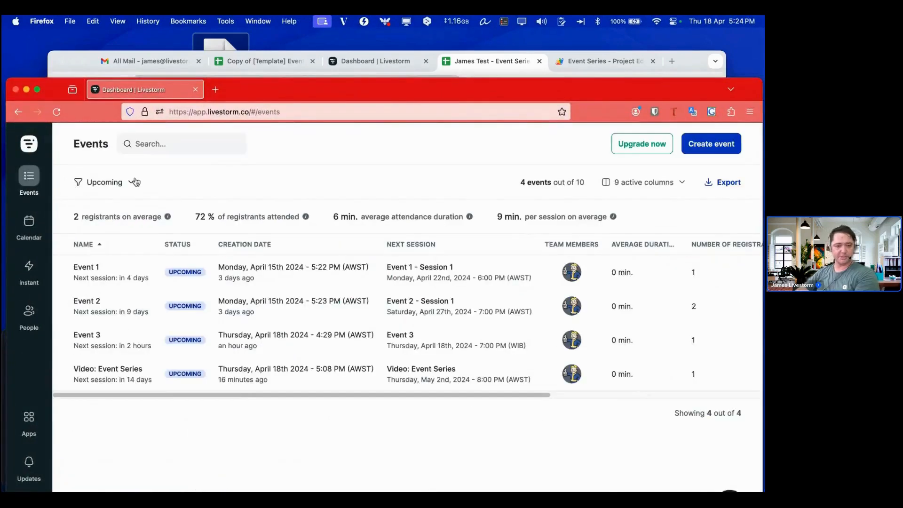
pyautogui.click(96, 273)
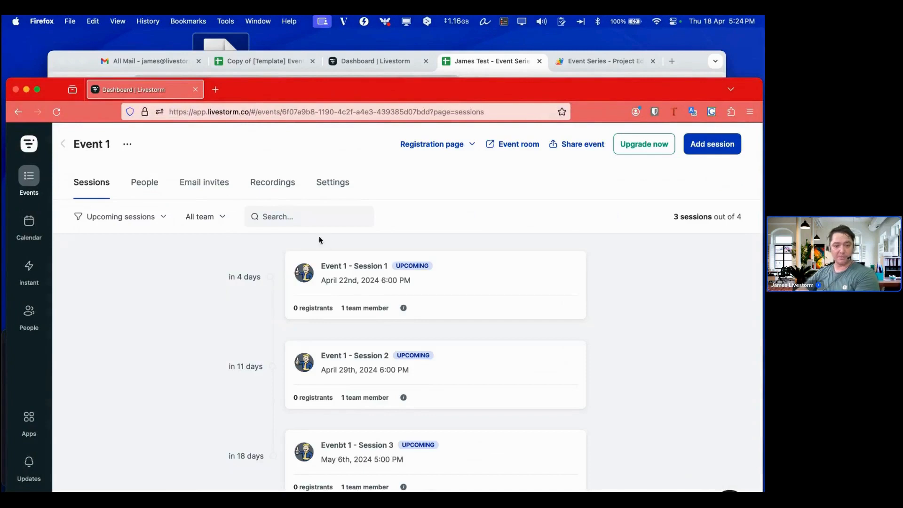
pyautogui.click(327, 114)
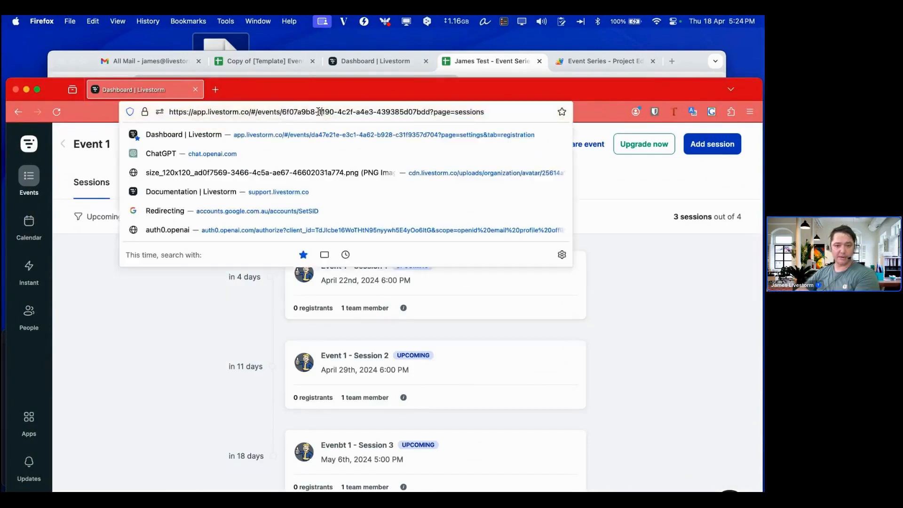
pyautogui.click(281, 109)
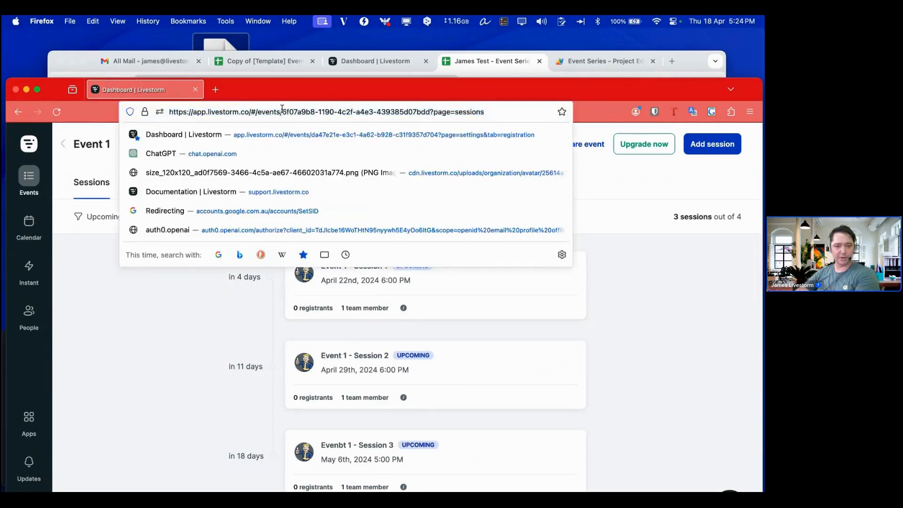
pyautogui.moveTo(281, 111); pyautogui.dragTo(430, 108)
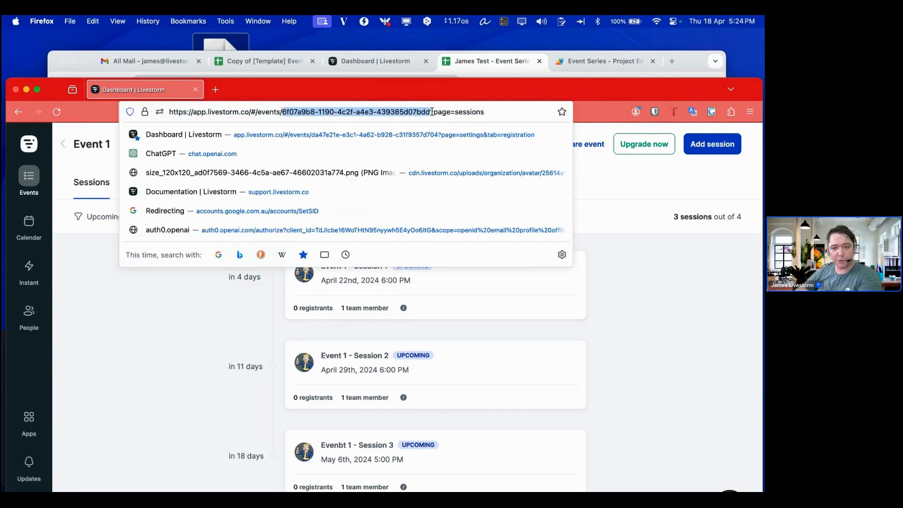
pyautogui.press('super+c')
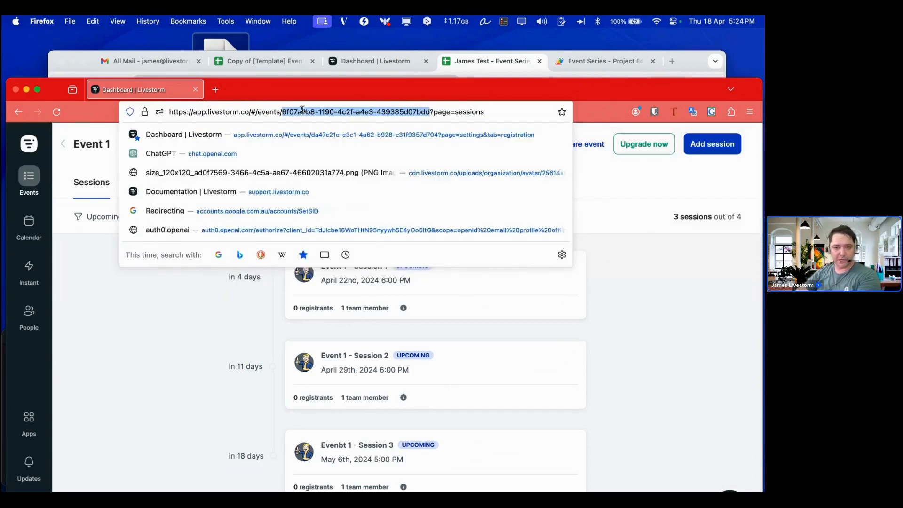
# Paste the copied event ID into cell A2 of the Event Series spreadsheet in Chrome, under Event Series ID.
pyautogui.click(475, 61)
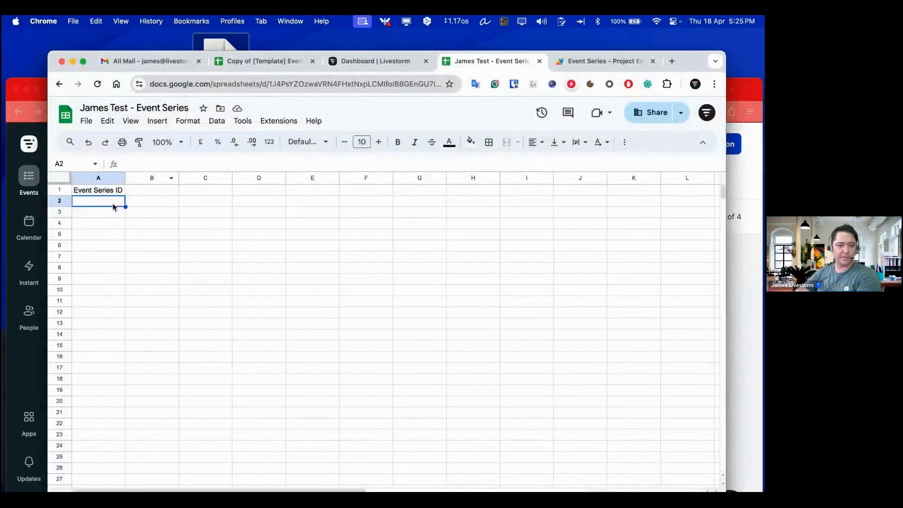
pyautogui.press('super+v')
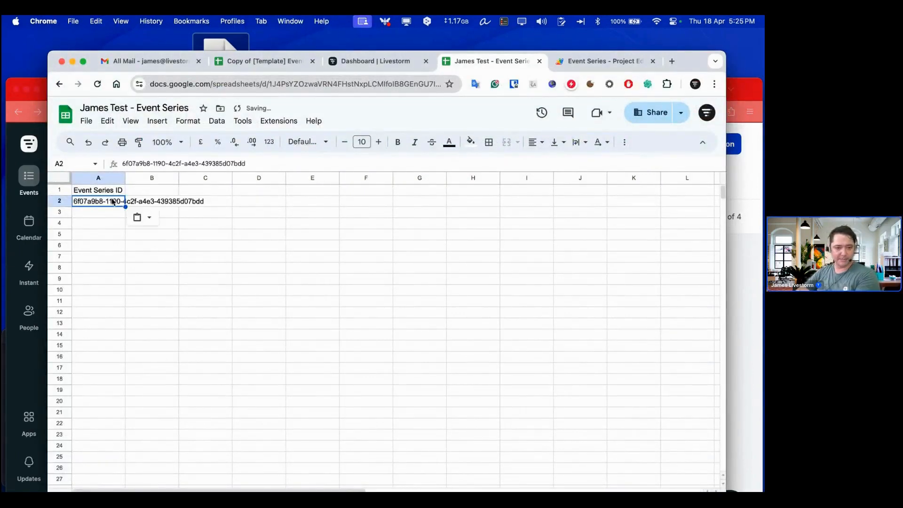
pyautogui.press('Down')
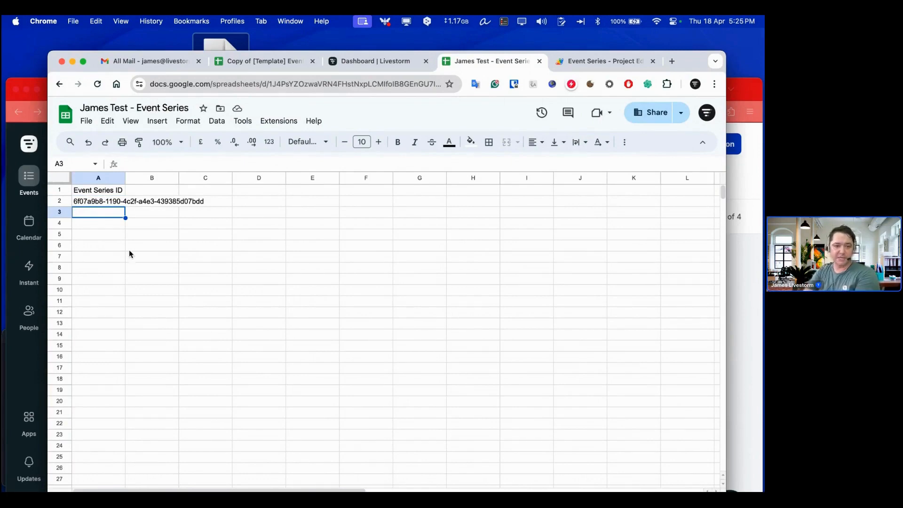
pyautogui.click(95, 201)
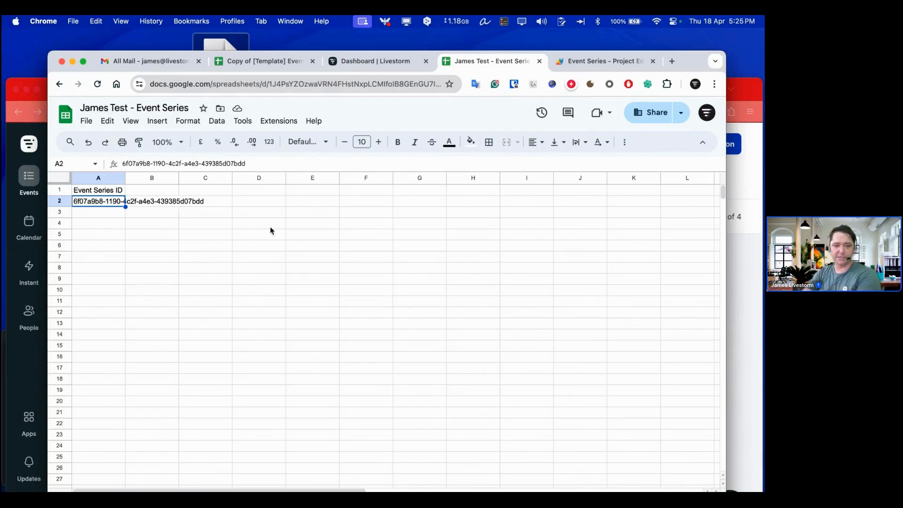
pyautogui.click(737, 83)
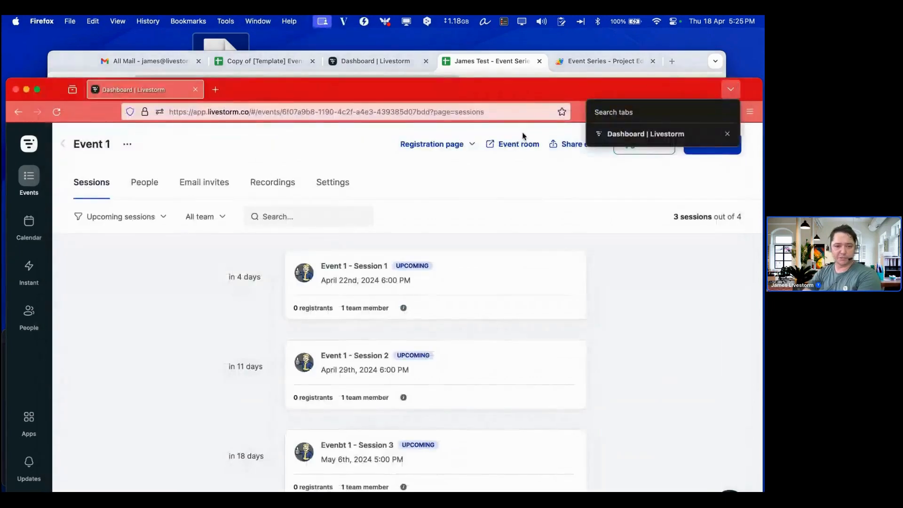
pyautogui.click(189, 260)
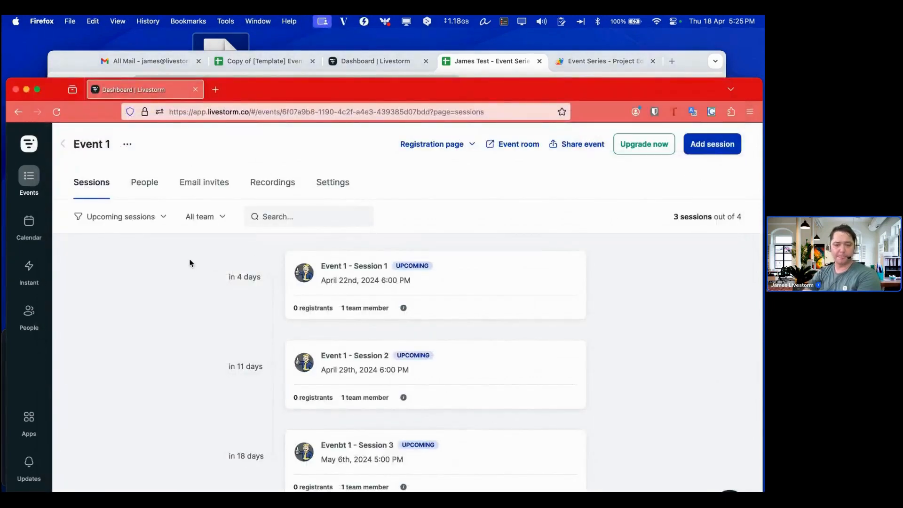
pyautogui.click(471, 61)
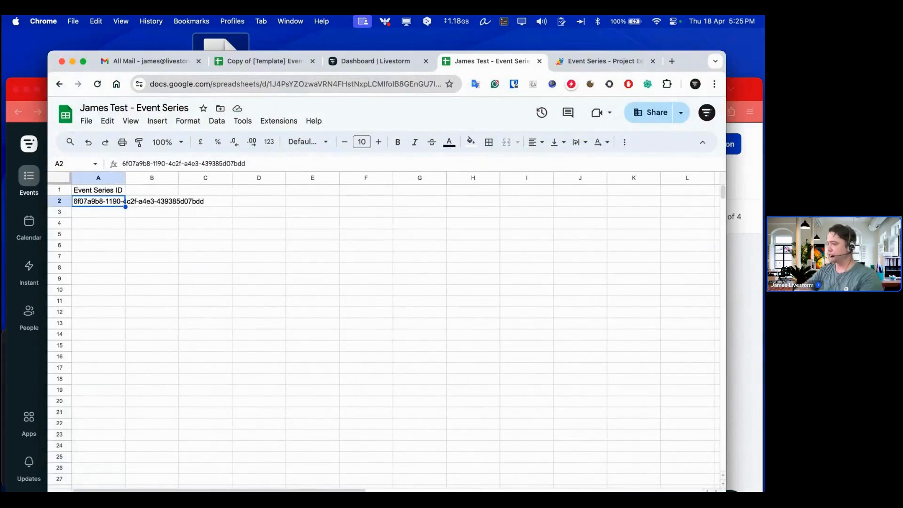
# Switch to the Event 1 registration page in Safari and start a Session 1 registration with the test e-mail already in the form.
pyautogui.press('super+Tab')
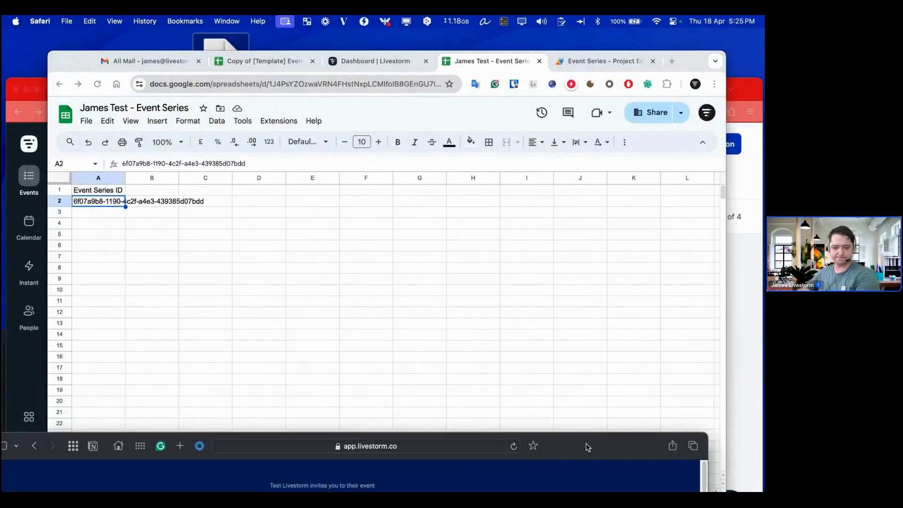
pyautogui.moveTo(586, 445); pyautogui.dragTo(642, 63)
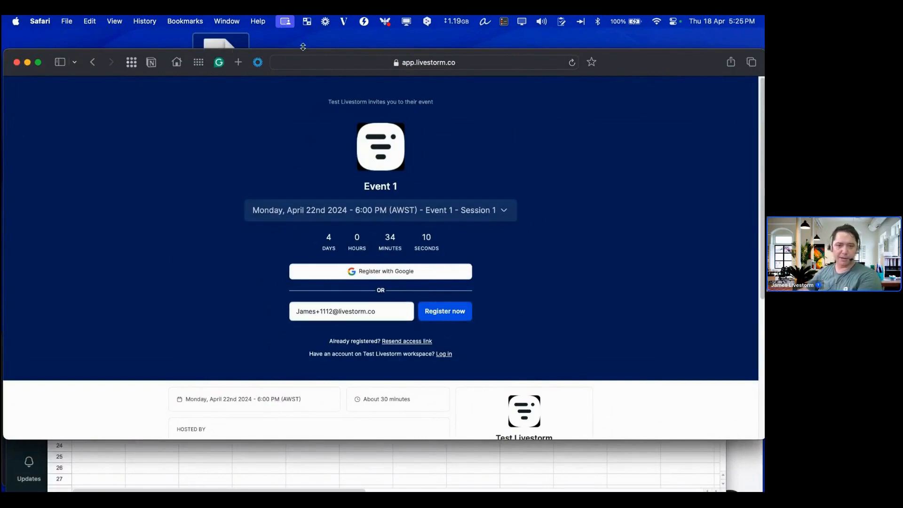
pyautogui.click(333, 312)
pyautogui.moveTo(381, 316); pyautogui.dragTo(234, 302)
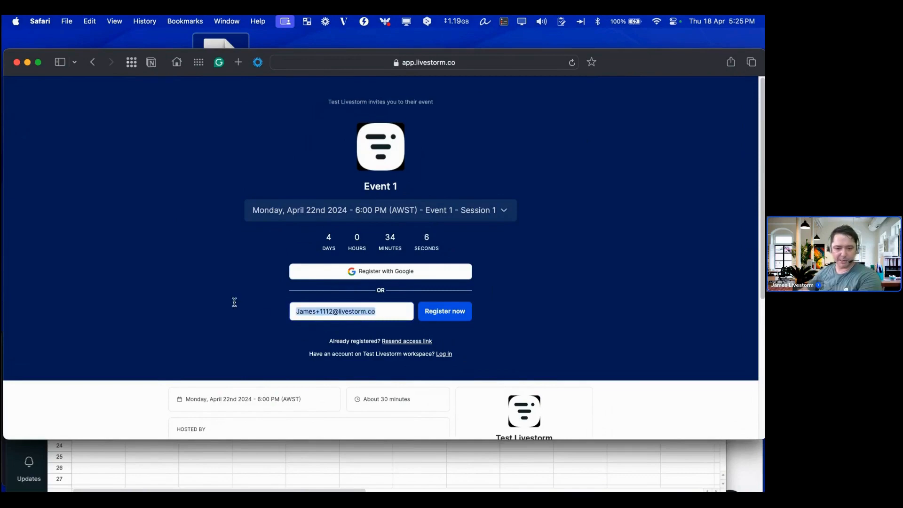
pyautogui.click(443, 317)
pyautogui.click(443, 316)
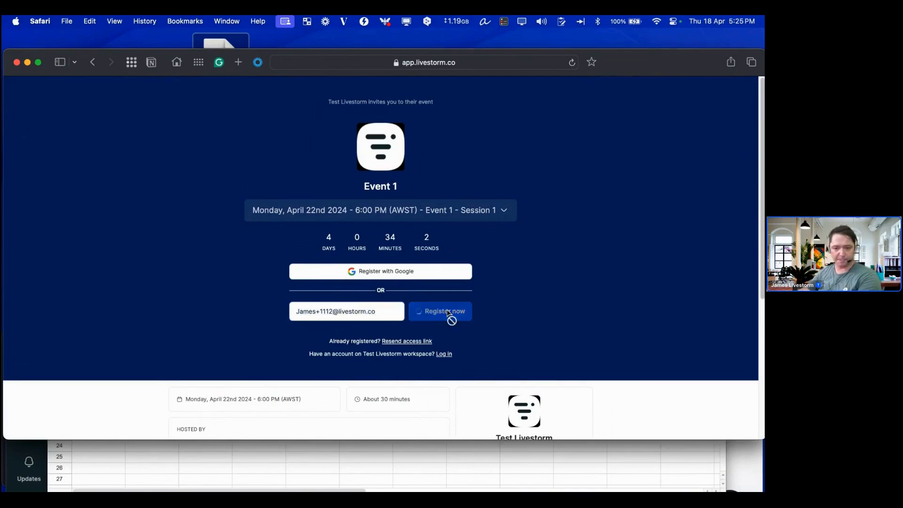
# Complete the registration with the test registrant's first and last name, accept Livestorm's terms, and request the access link.
pyautogui.click(310, 265)
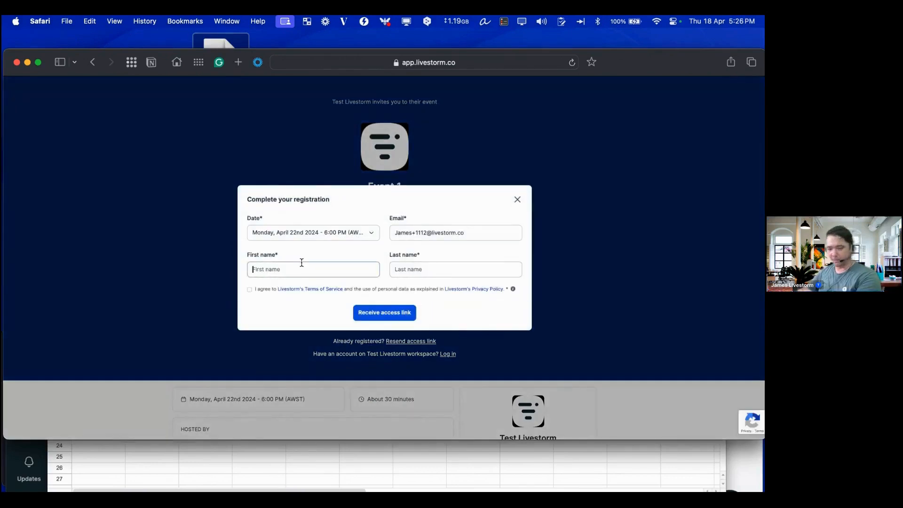
pyautogui.write('James')
pyautogui.press('Tab')
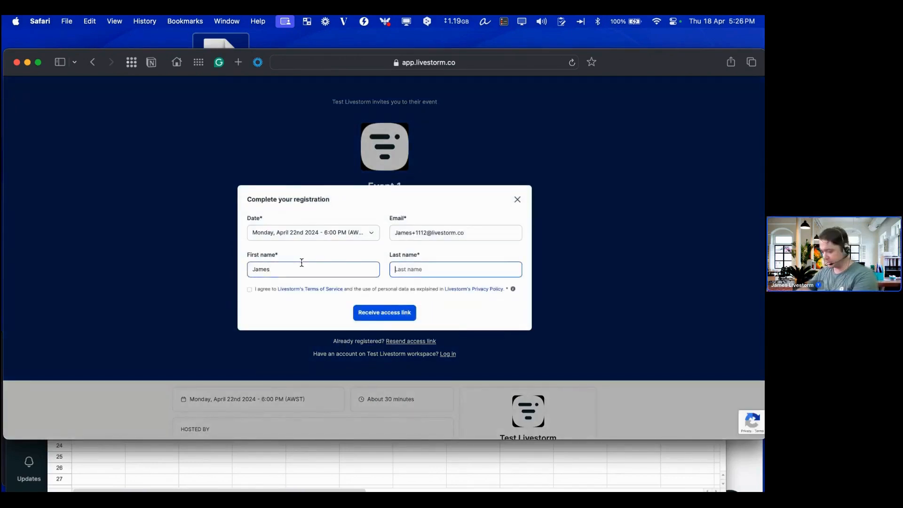
pyautogui.write('Test')
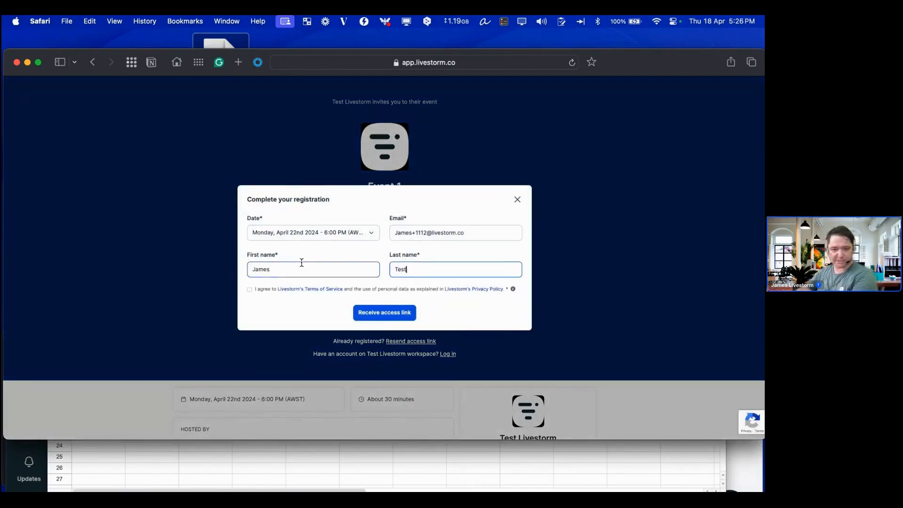
pyautogui.click(250, 290)
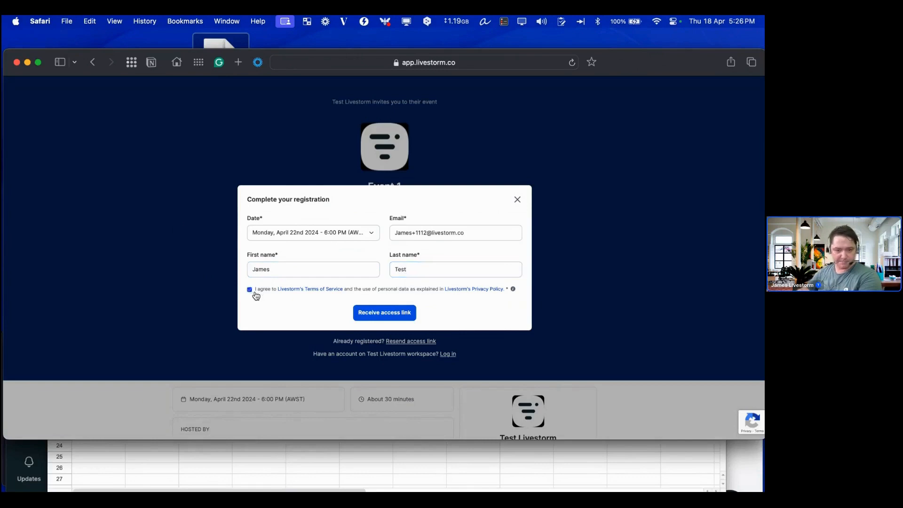
pyautogui.click(373, 315)
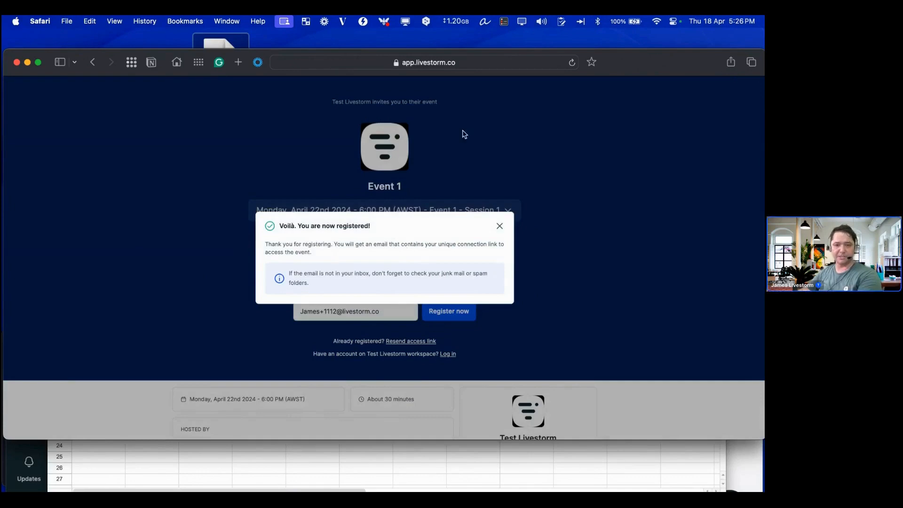
# Switch to the Livestorm dashboard in Firefox, reopen Event 1 from the events list, and view the registrants of Session 1.
pyautogui.moveTo(629, 66); pyautogui.dragTo(764, 282)
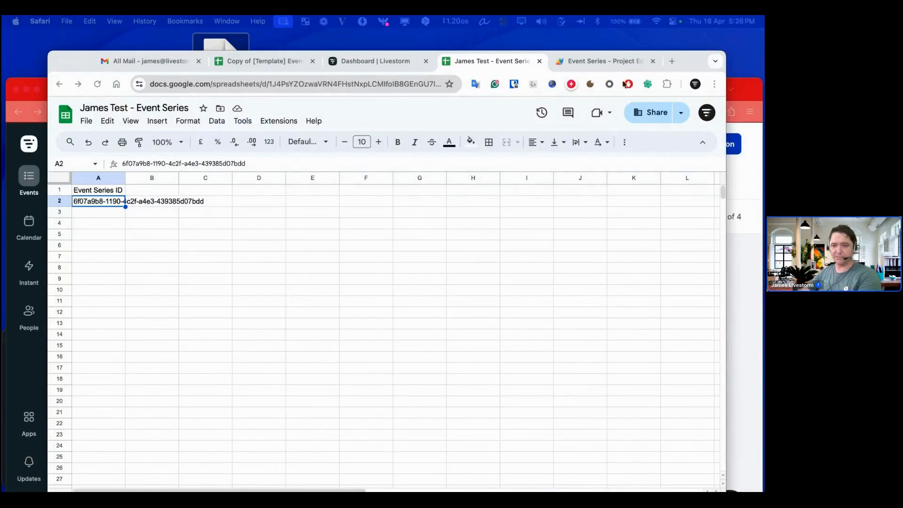
pyautogui.click(732, 88)
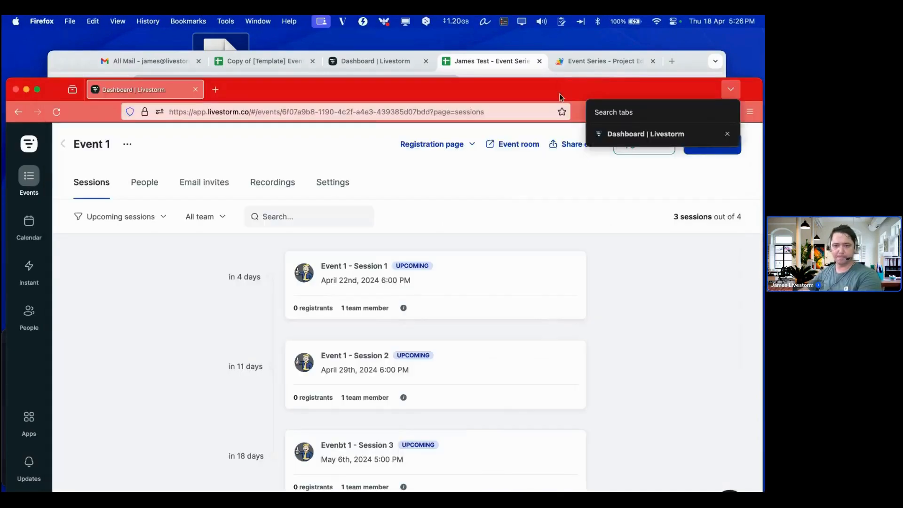
pyautogui.moveTo(562, 85); pyautogui.dragTo(566, 31)
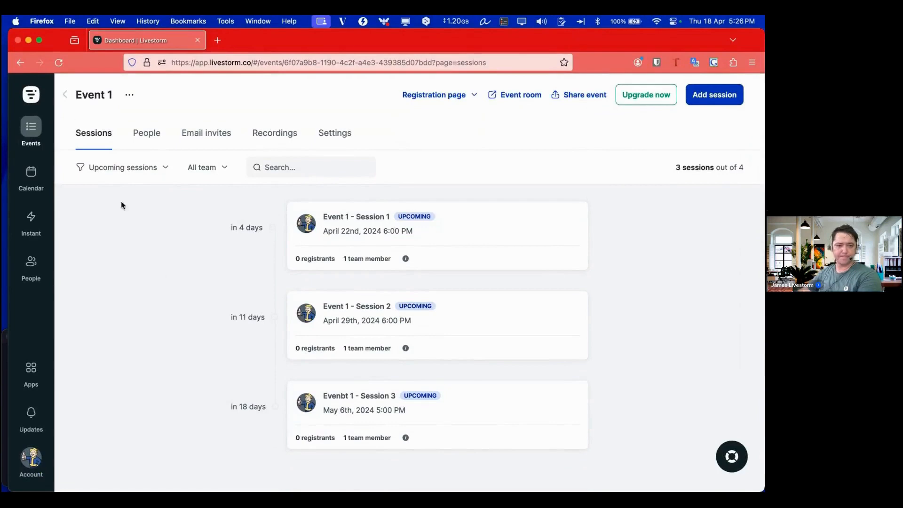
pyautogui.click(66, 95)
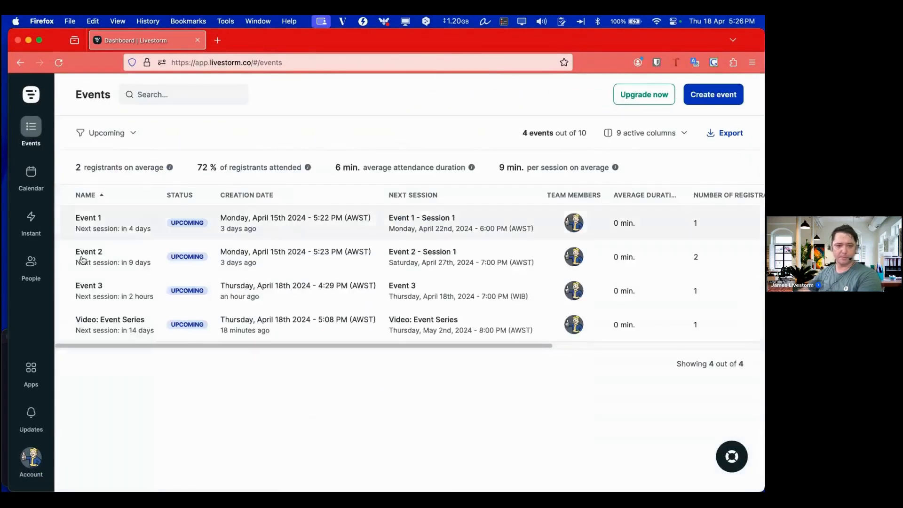
pyautogui.click(99, 223)
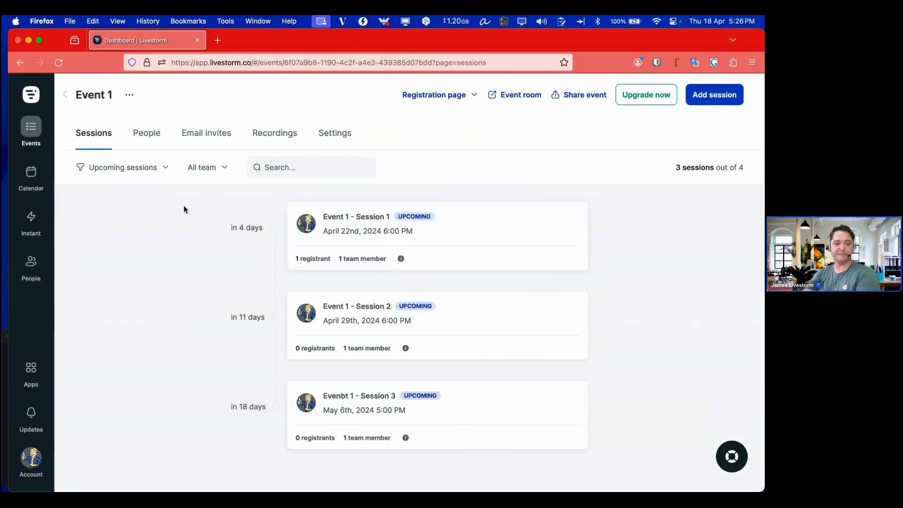
pyautogui.moveTo(370, 226)
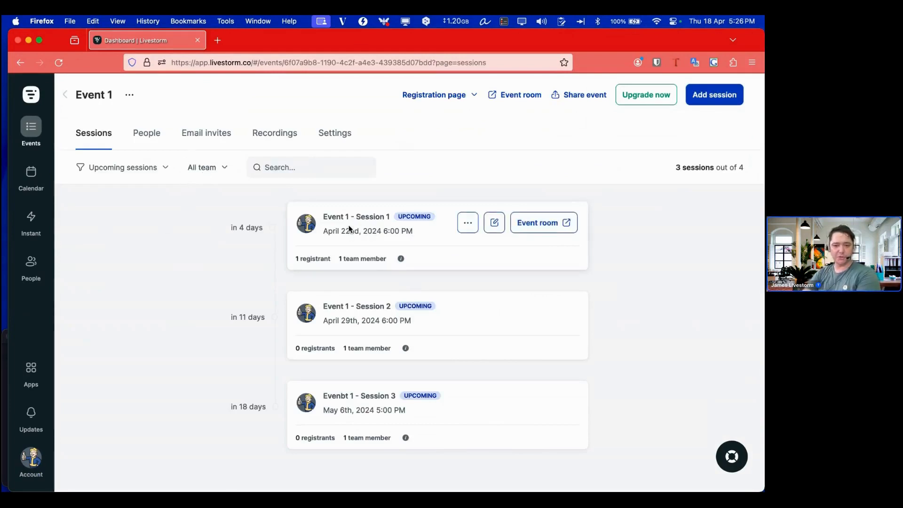
pyautogui.click(467, 224)
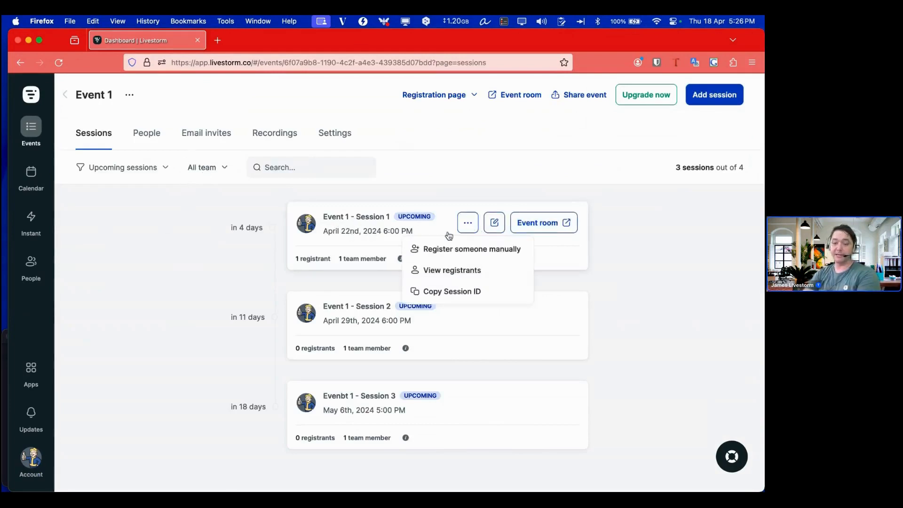
pyautogui.click(458, 272)
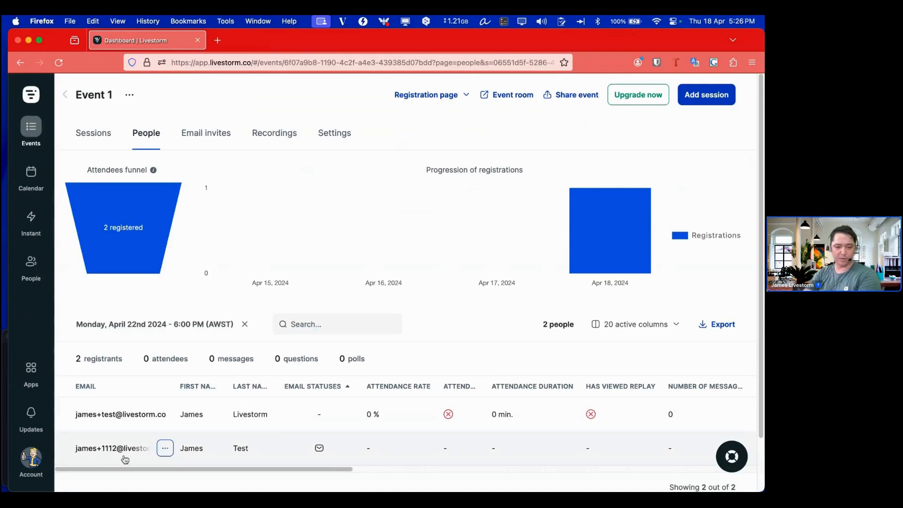
# Return to Event 1's sessions and check the Session 2 registrant list for the test registrant.
pyautogui.click(64, 95)
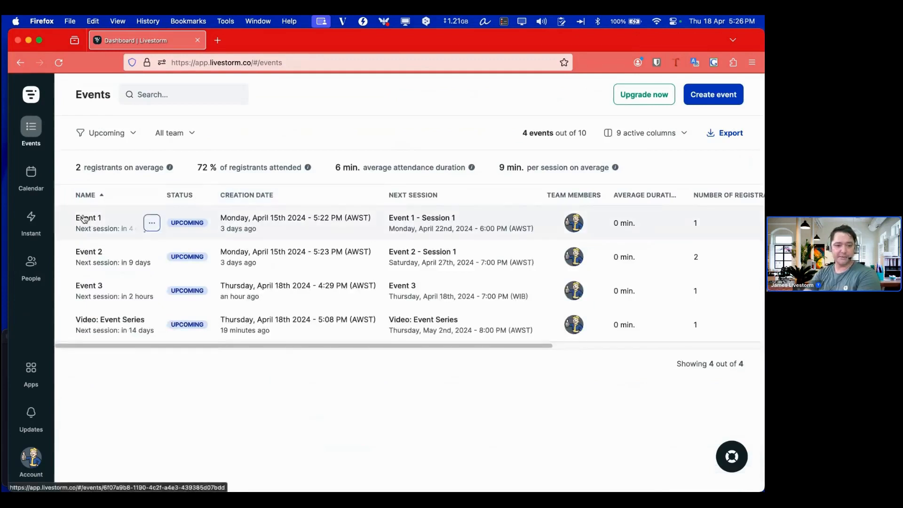
pyautogui.click(85, 218)
pyautogui.moveTo(383, 324)
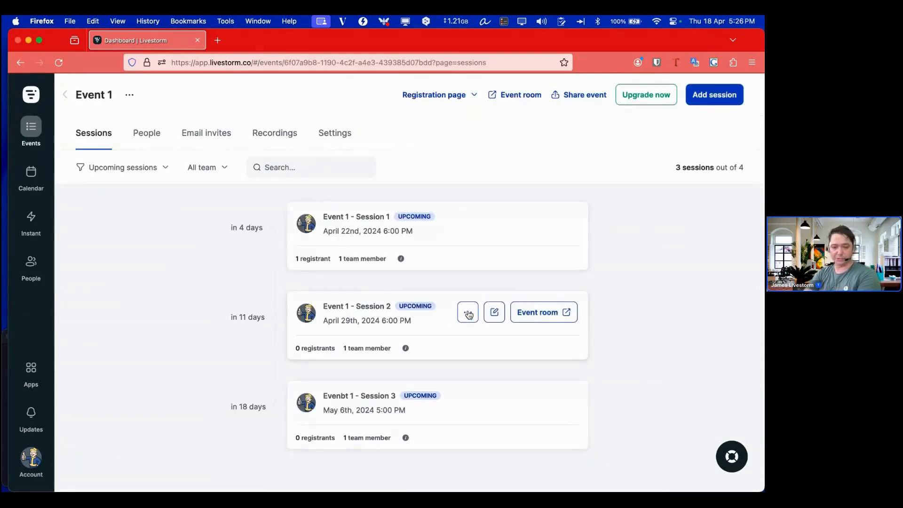
pyautogui.click(468, 314)
pyautogui.click(436, 361)
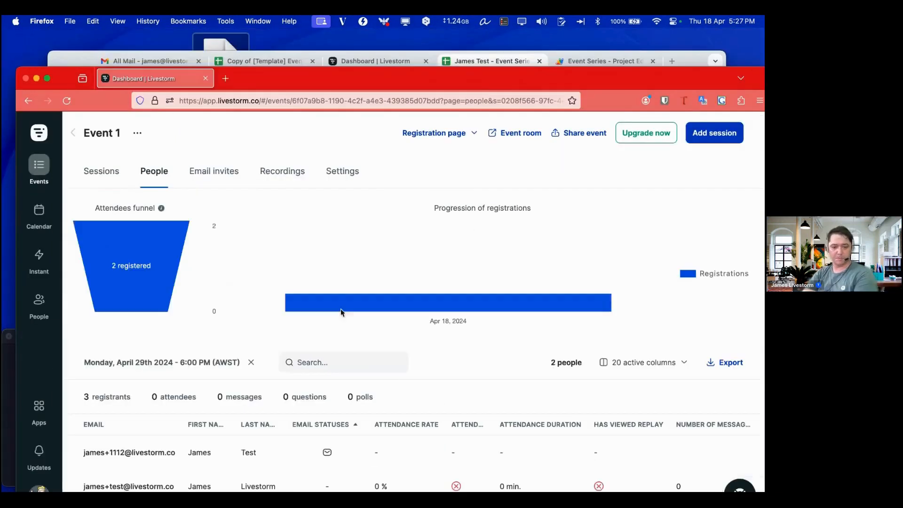
pyautogui.scroll(-2, 311, 306)
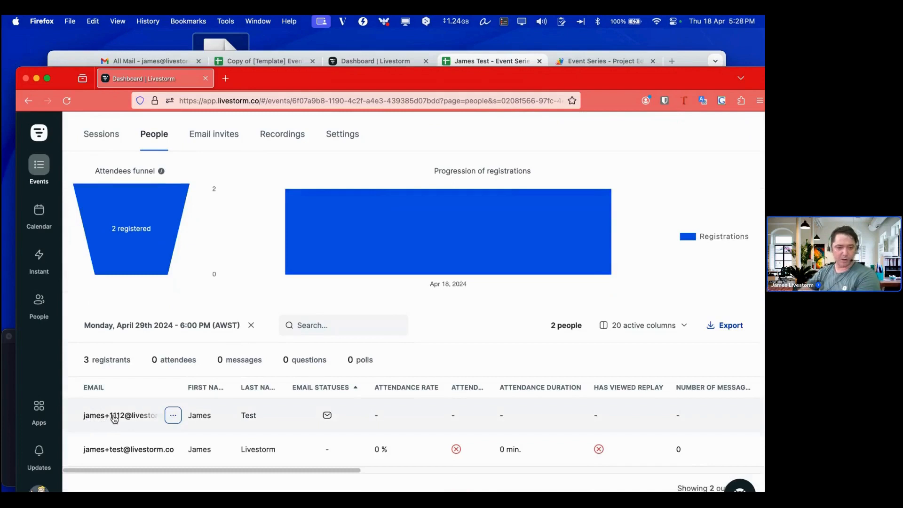
pyautogui.scroll(2, 225, 298)
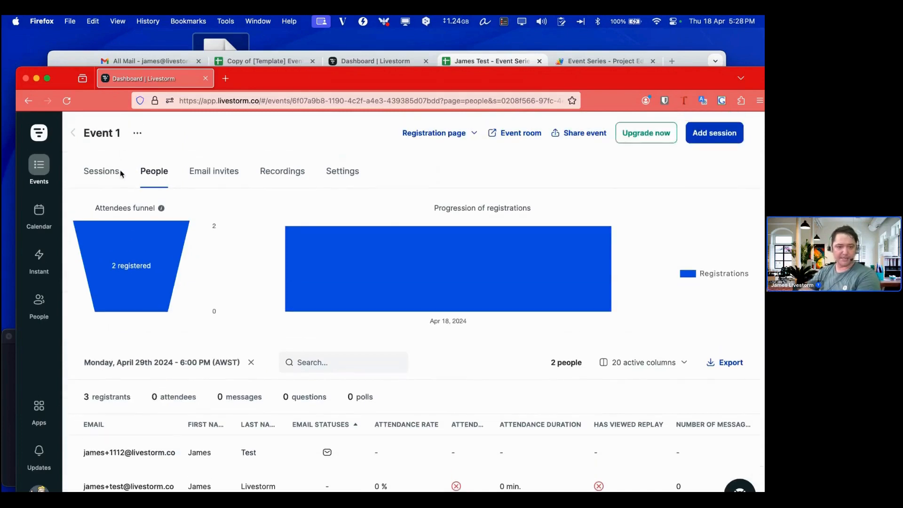
# Go back to Event 1's sessions and check the Session 3 registrant list for the test registrant.
pyautogui.click(96, 174)
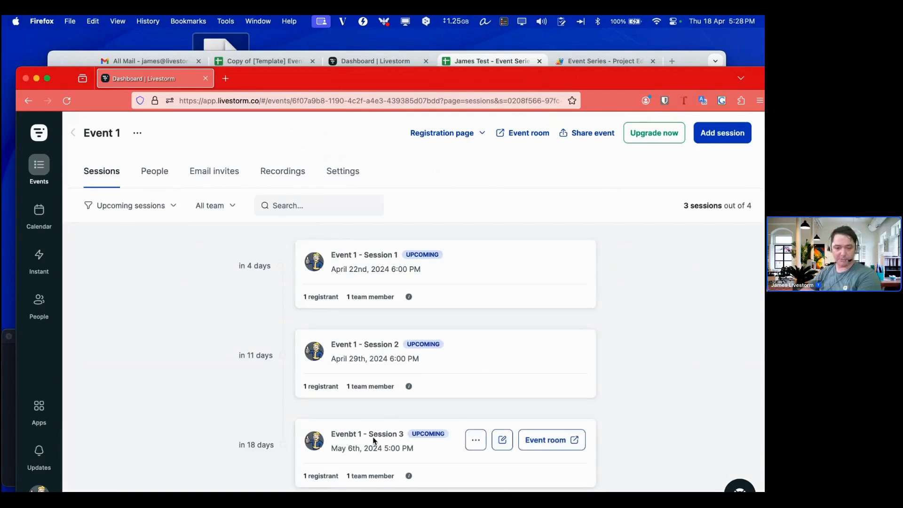
pyautogui.click(477, 442)
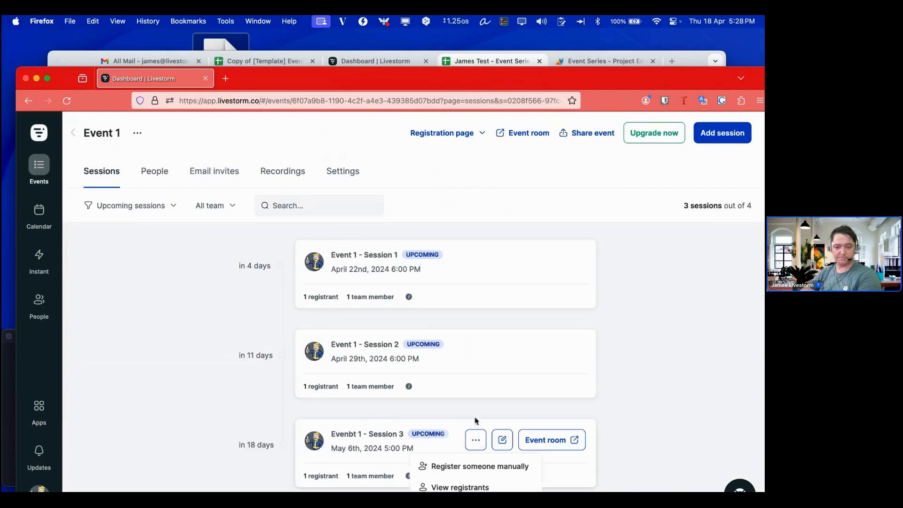
pyautogui.click(463, 487)
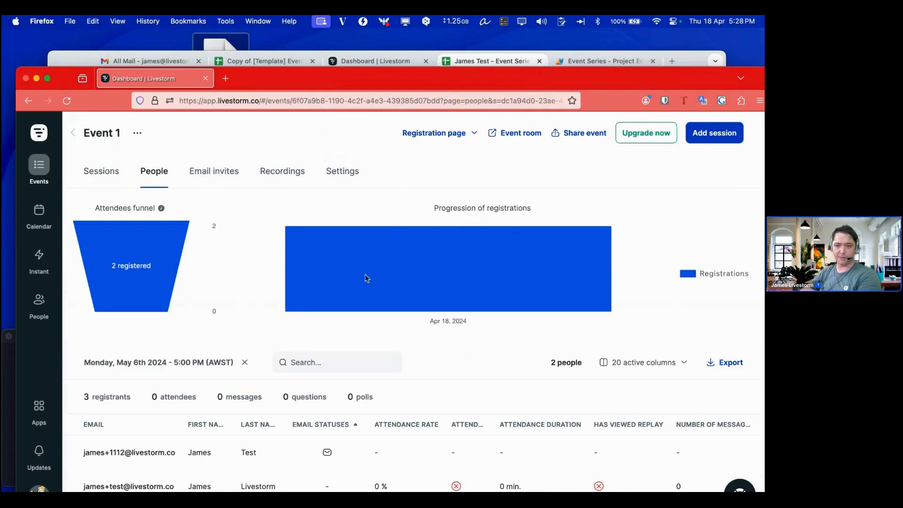
pyautogui.doubleClick(617, 86)
pyautogui.moveTo(121, 430)
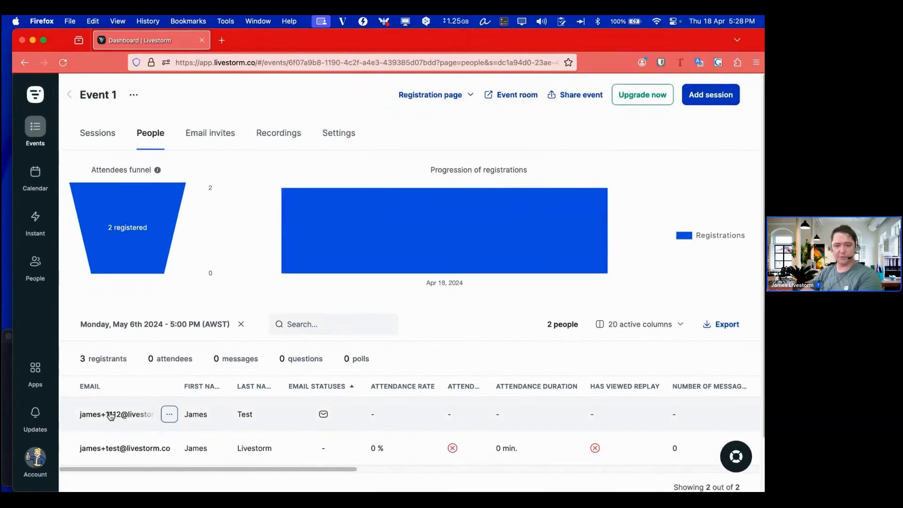
# Switch to Gmail in Chrome and open the registration confirmation e-mail for Event 1 - Session 1.
pyautogui.doubleClick(289, 45)
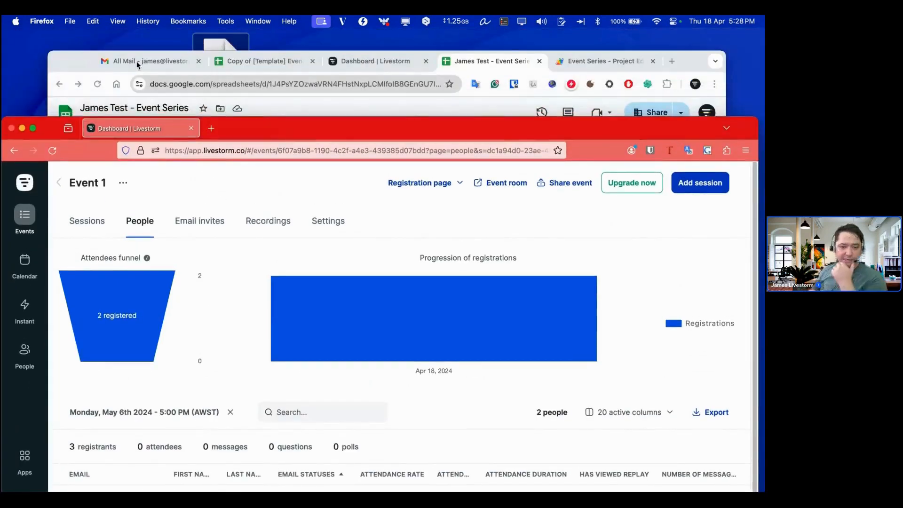
pyautogui.click(137, 61)
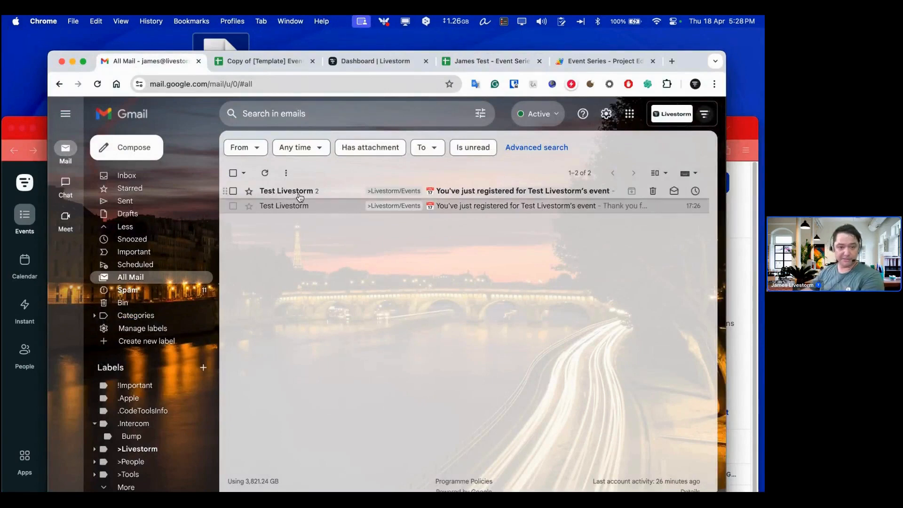
pyautogui.click(292, 190)
pyautogui.click(241, 148)
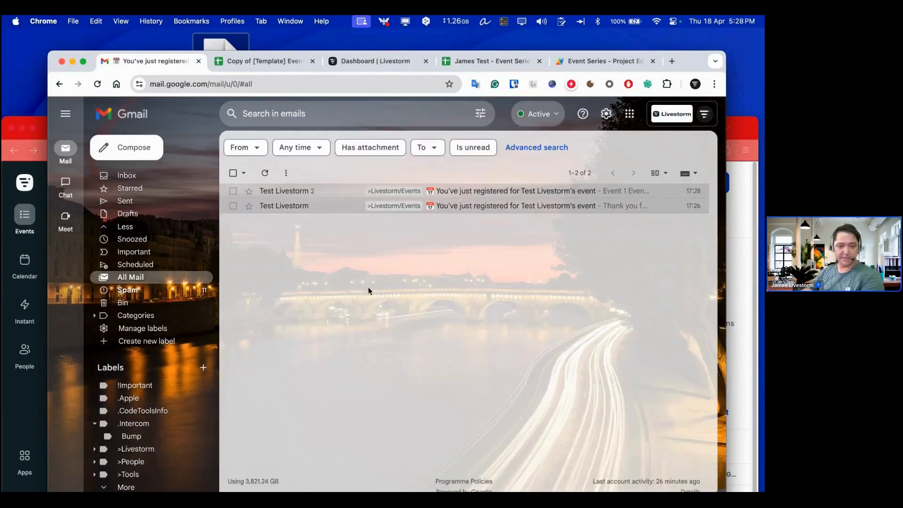
pyautogui.click(303, 207)
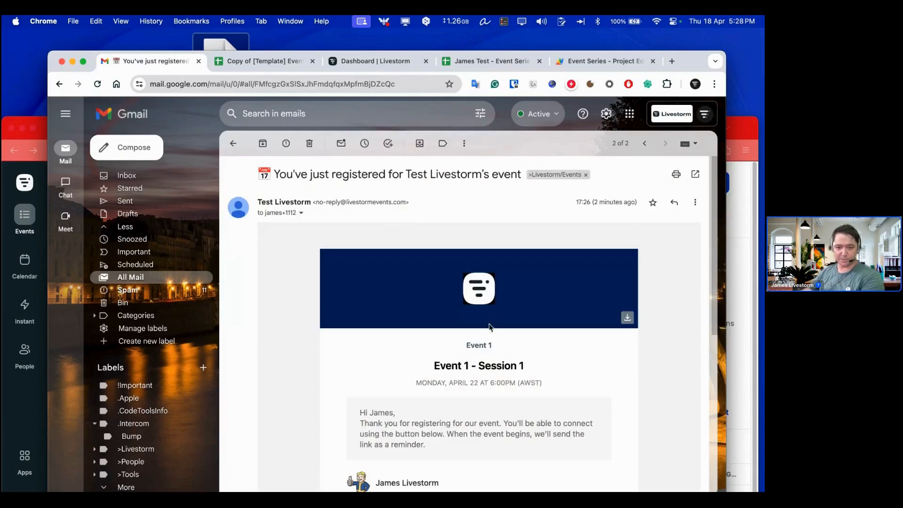
# Open the newer registration e-mail thread and read the confirmations for Event 1's Session 2 and Session 3.
pyautogui.click(645, 143)
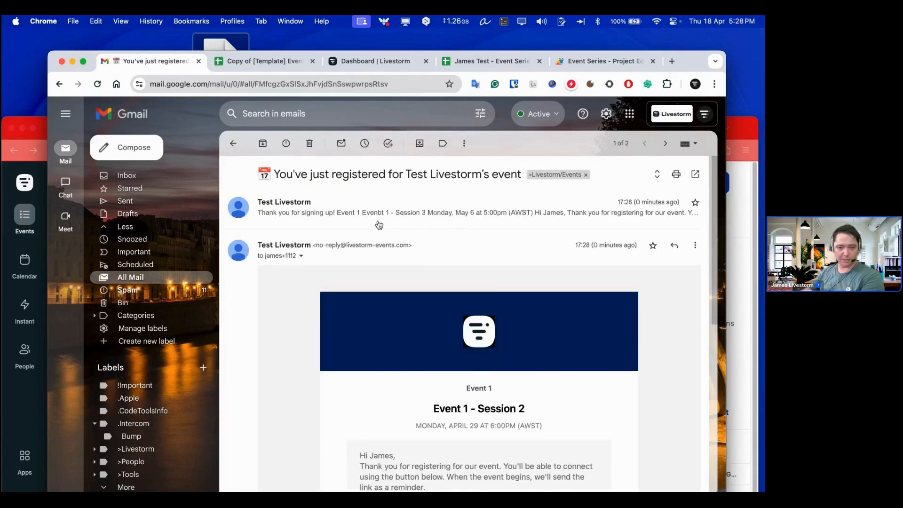
pyautogui.scroll(-3, 401, 260)
pyautogui.scroll(-1, 402, 261)
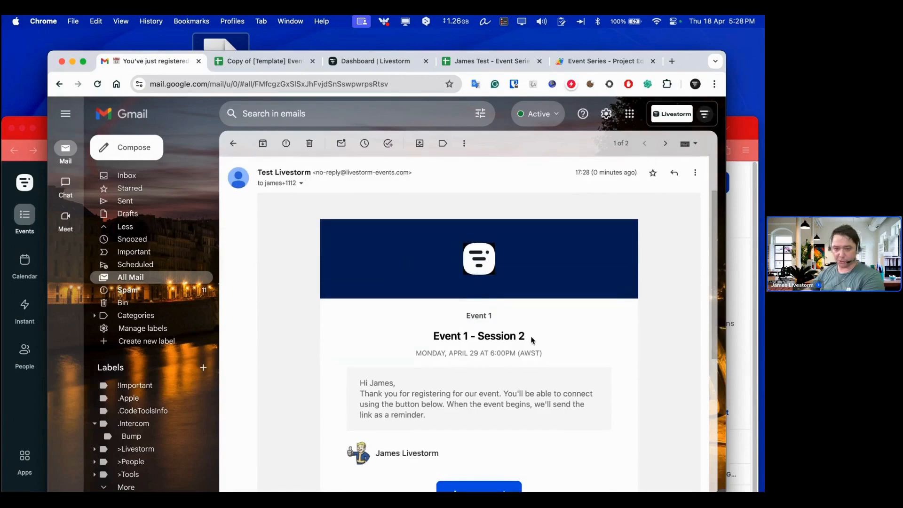
pyautogui.scroll(4, 533, 340)
pyautogui.click(329, 217)
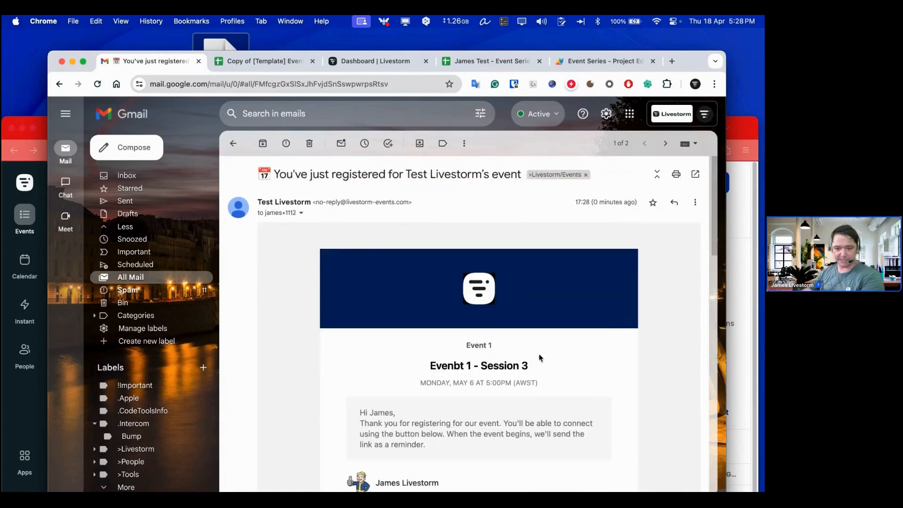
pyautogui.scroll(-6, 405, 348)
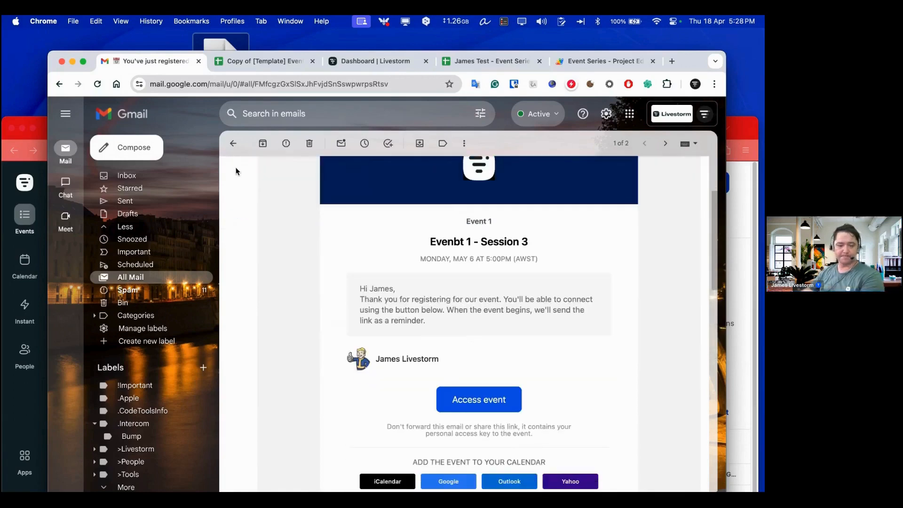
# Return to the James Test - Event Series spreadsheet and examine the Event Series ID header and the event ID in cell A2.
pyautogui.moveTo(686, 65); pyautogui.dragTo(686, 41)
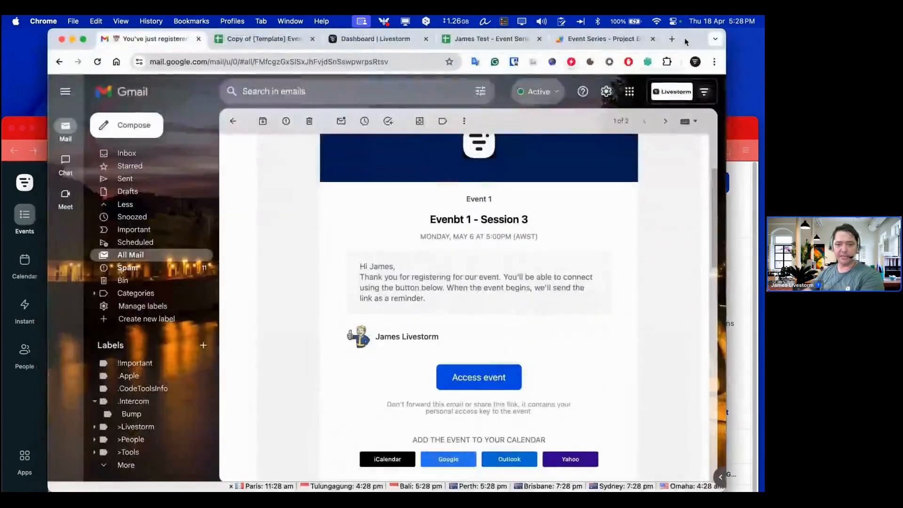
pyautogui.click(485, 39)
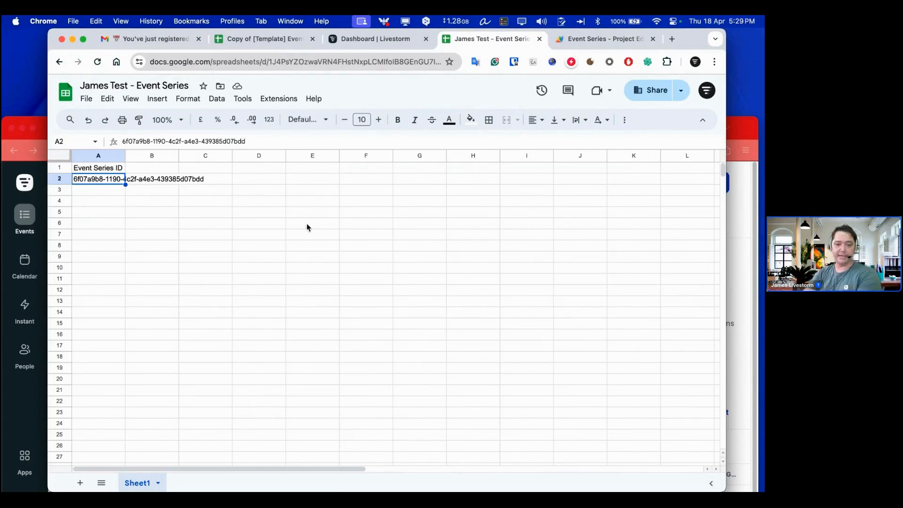
pyautogui.click(92, 171)
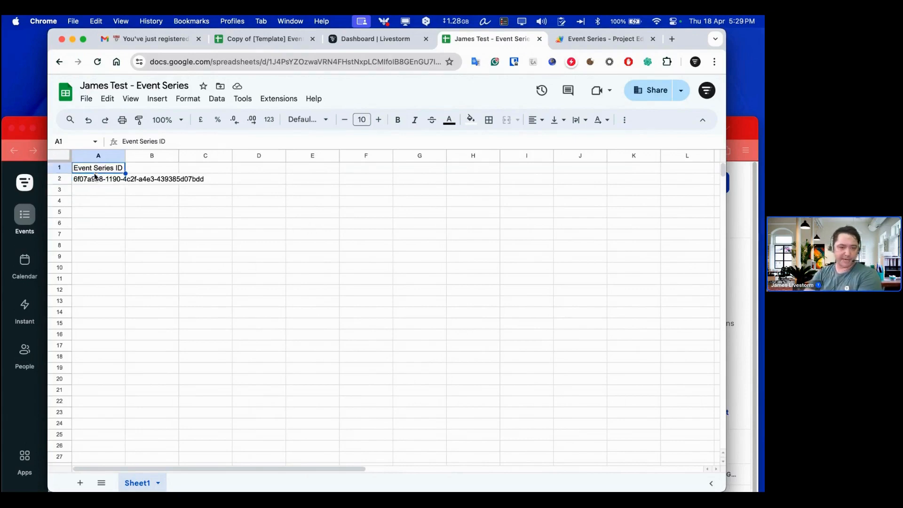
pyautogui.click(96, 182)
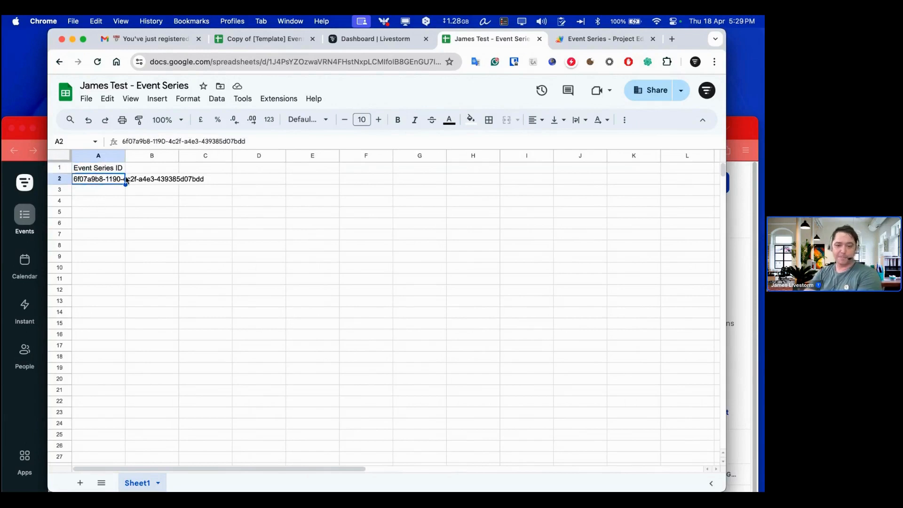